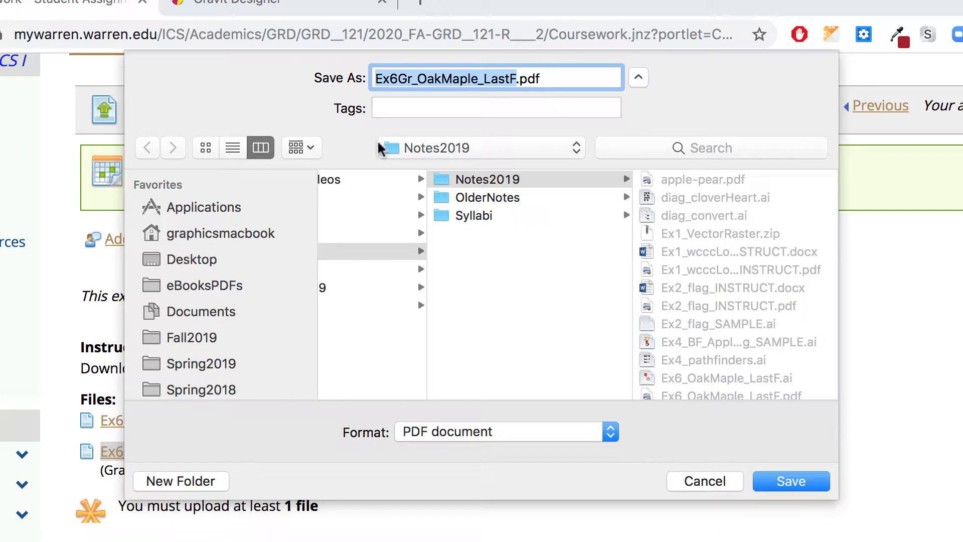
# - Save the Gravit version PDF to the Desktop, replacing LastF in the file name with the student's last name and first initial
pyautogui.click(201, 259)
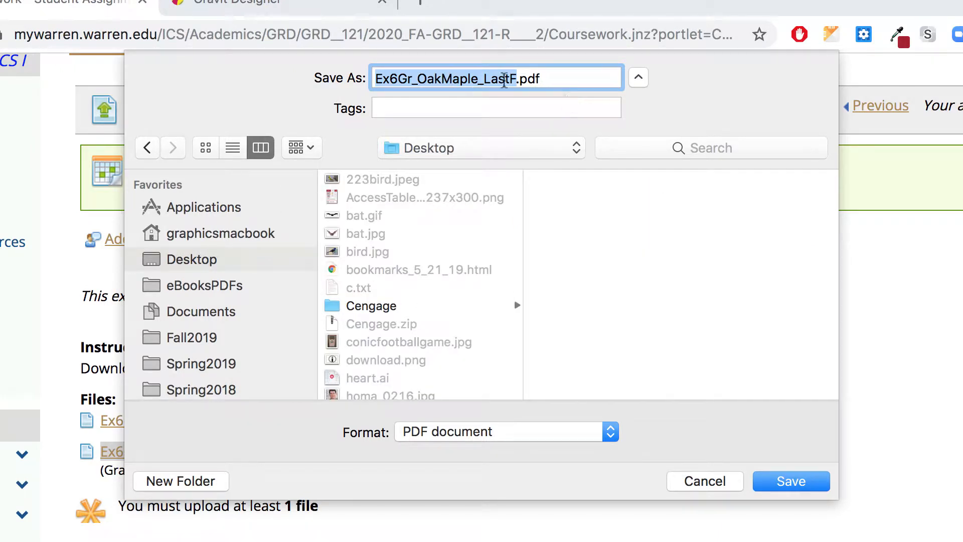
pyautogui.click(498, 79)
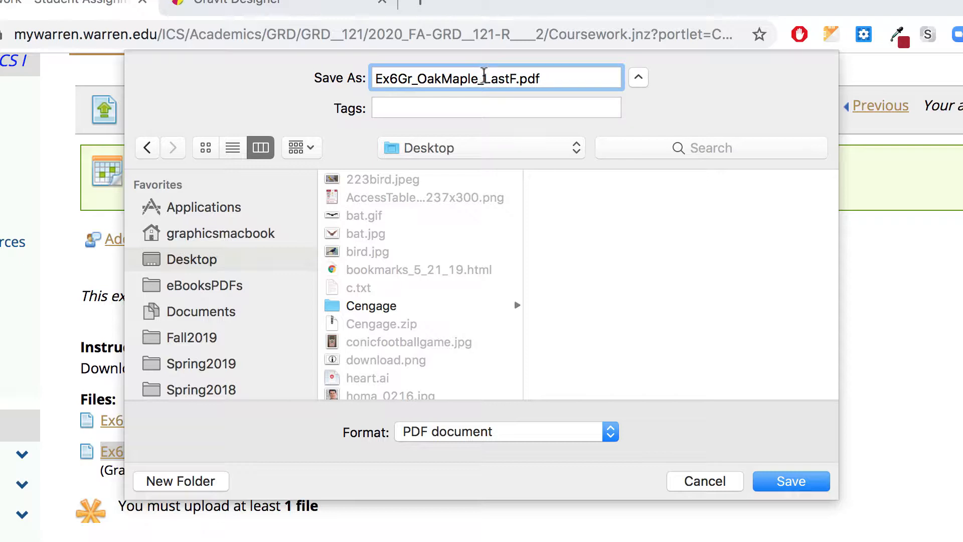
pyautogui.moveTo(484, 78); pyautogui.dragTo(516, 78)
pyautogui.write('HomaR')
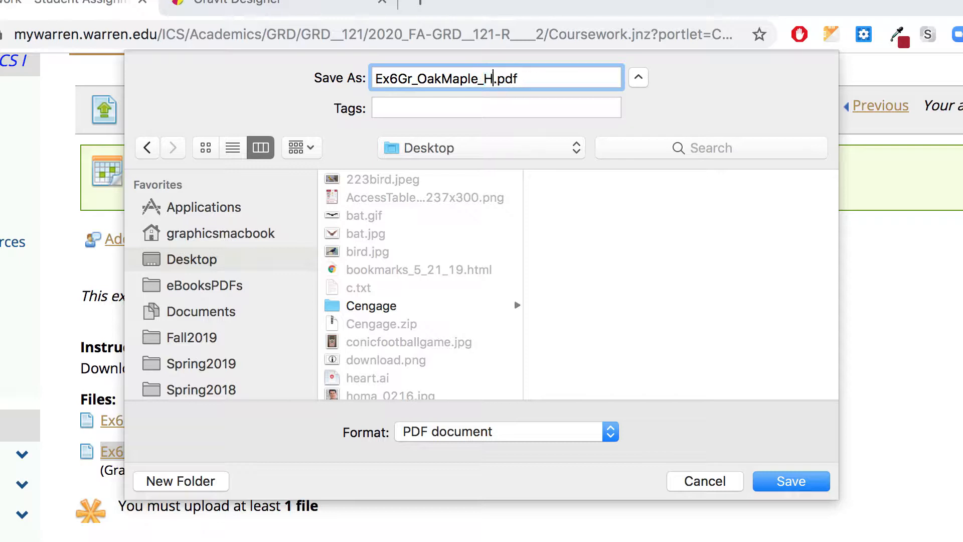
pyautogui.click(784, 479)
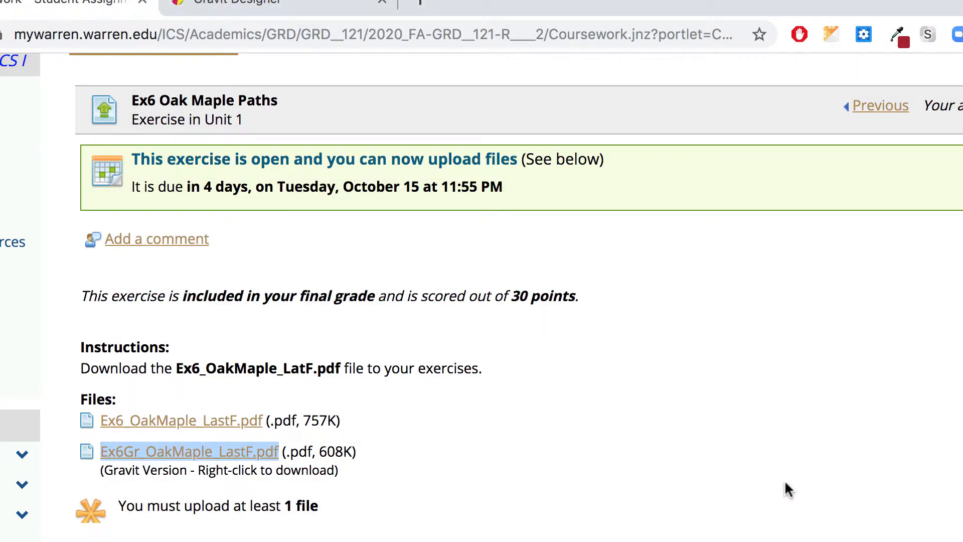
# - Switch to Gravit Designer and open the saved Ex6Gr_OakMaple PDF from the computer's Desktop
pyautogui.click(329, 8)
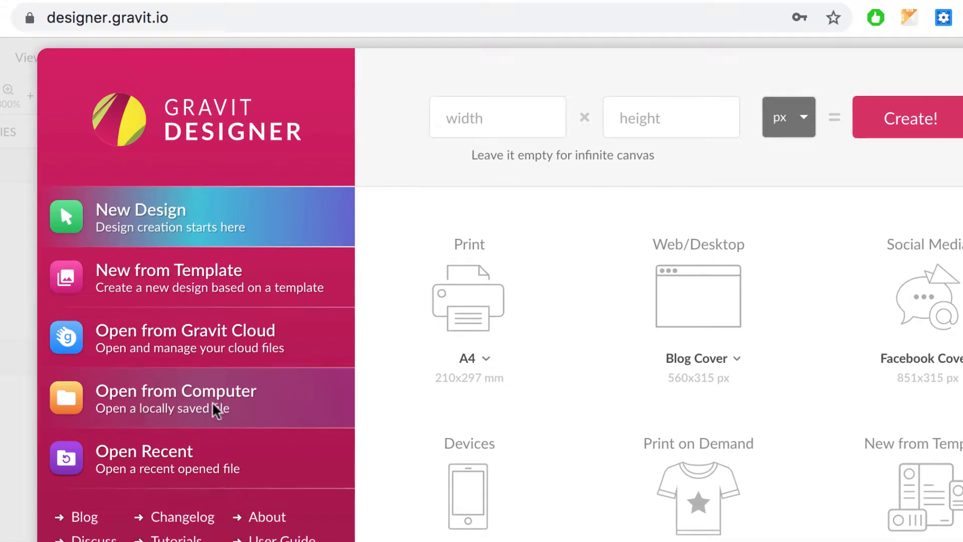
pyautogui.click(243, 399)
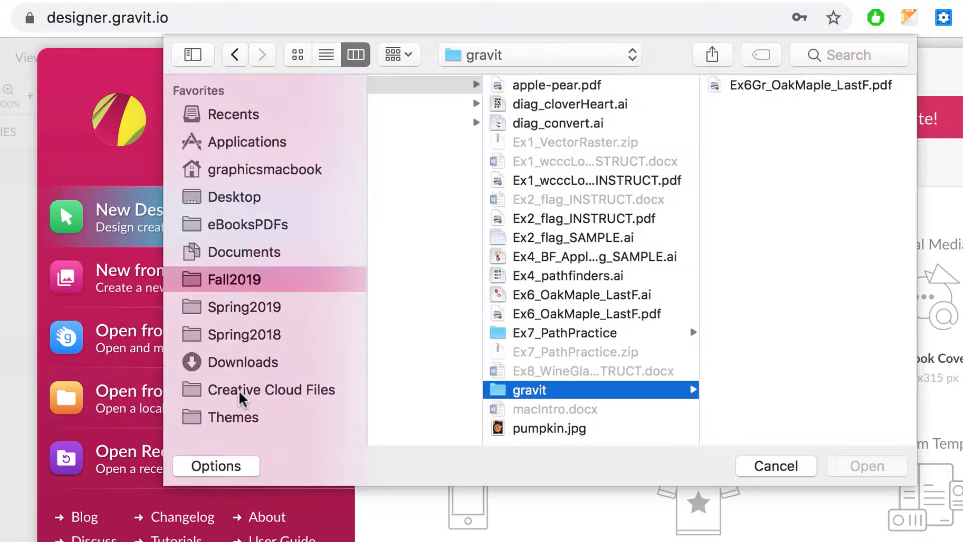
pyautogui.click(241, 201)
pyautogui.click(496, 295)
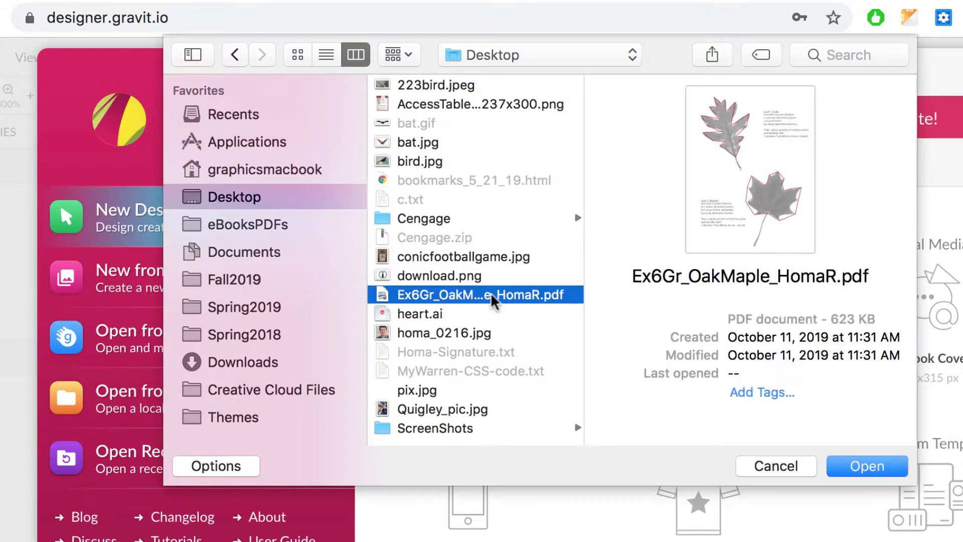
pyautogui.click(887, 465)
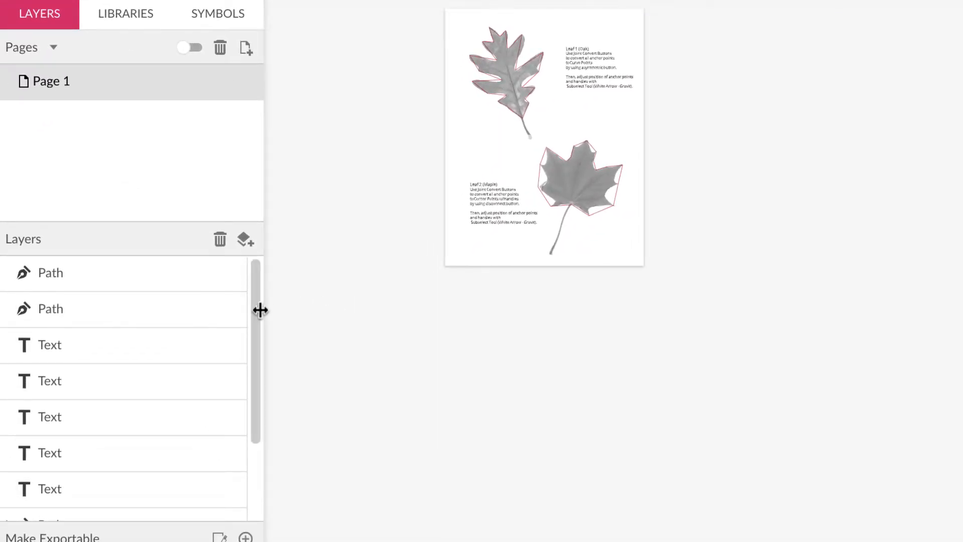
# - Delete the oversized path at the end of the layer list that extends beyond the page
pyautogui.scroll(-4, 254, 318)
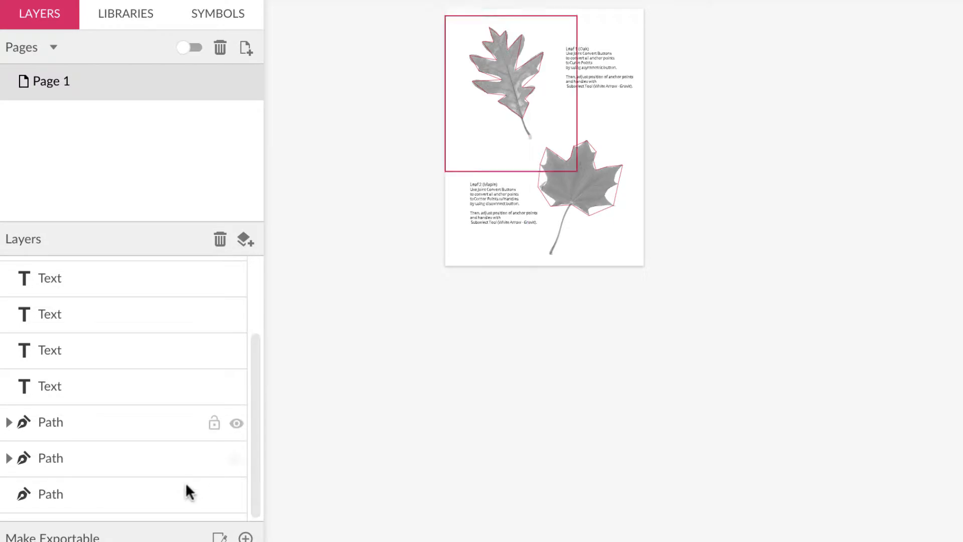
pyautogui.click(175, 491)
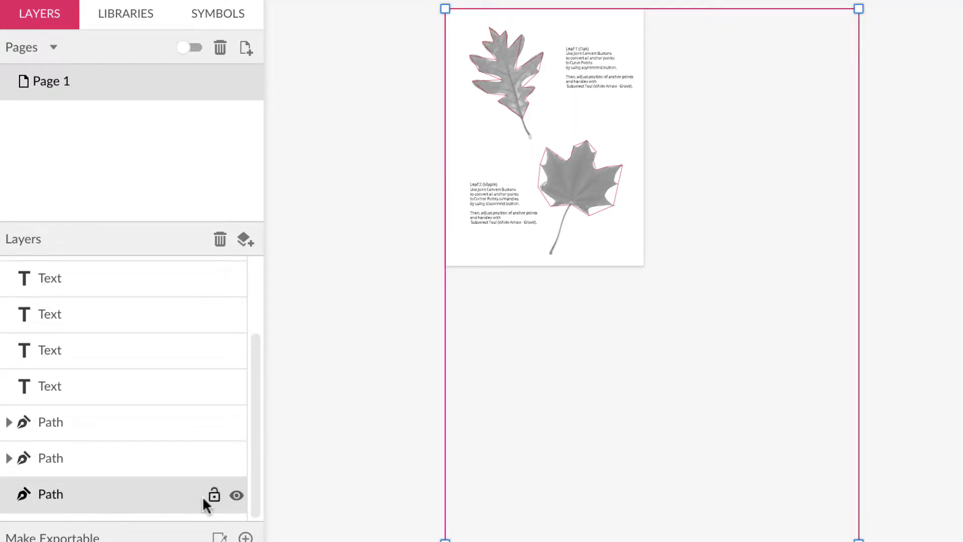
pyautogui.click(220, 240)
# - Select the first two path layers in turn to examine which leaf outline each one holds
pyautogui.scroll(3, 93, 494)
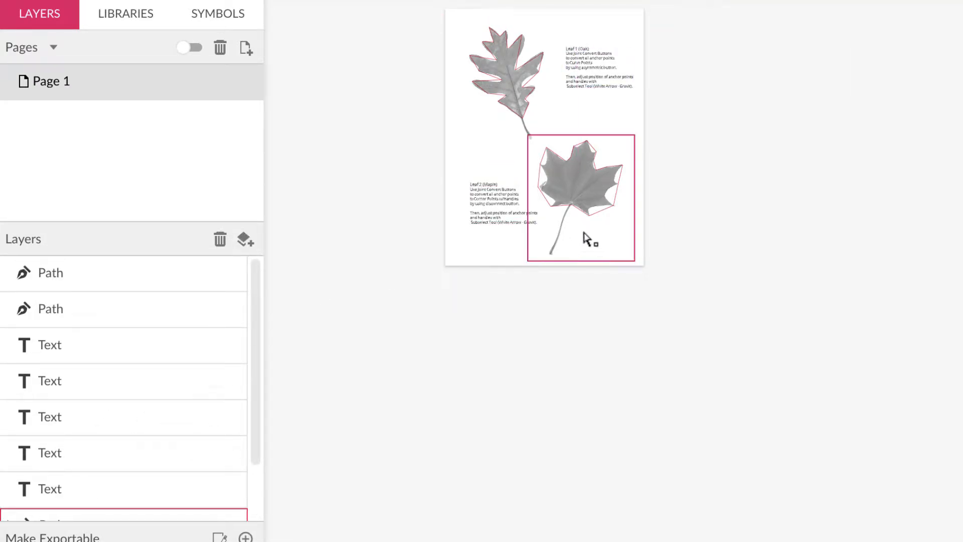
pyautogui.click(128, 280)
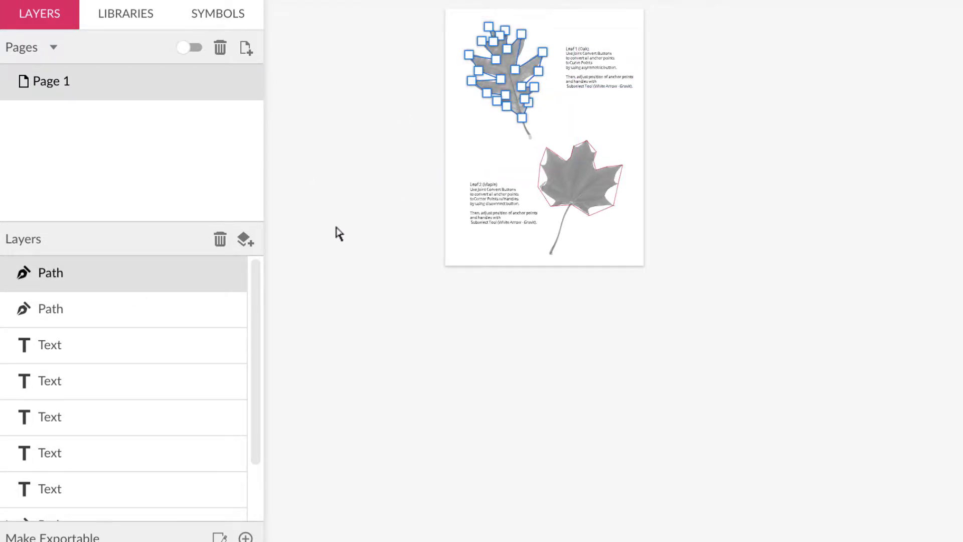
pyautogui.hotkey('ctrl', '+')
pyautogui.hotkey('ctrl', '+')
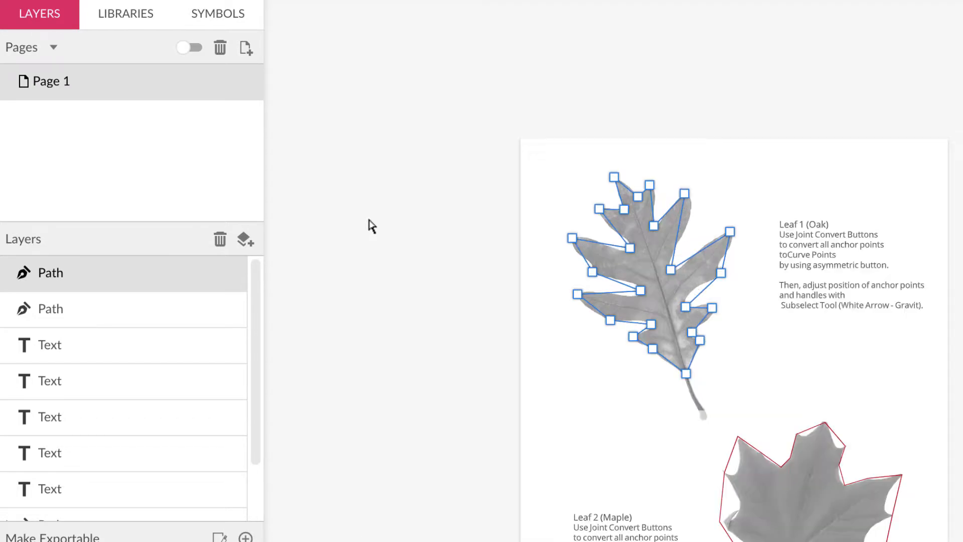
pyautogui.click(138, 303)
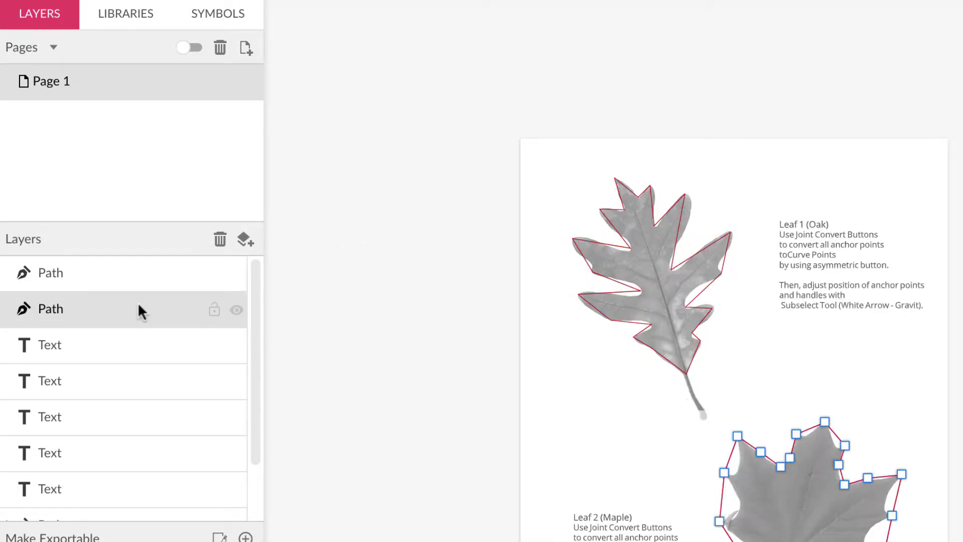
pyautogui.scroll(-3, 868, 382)
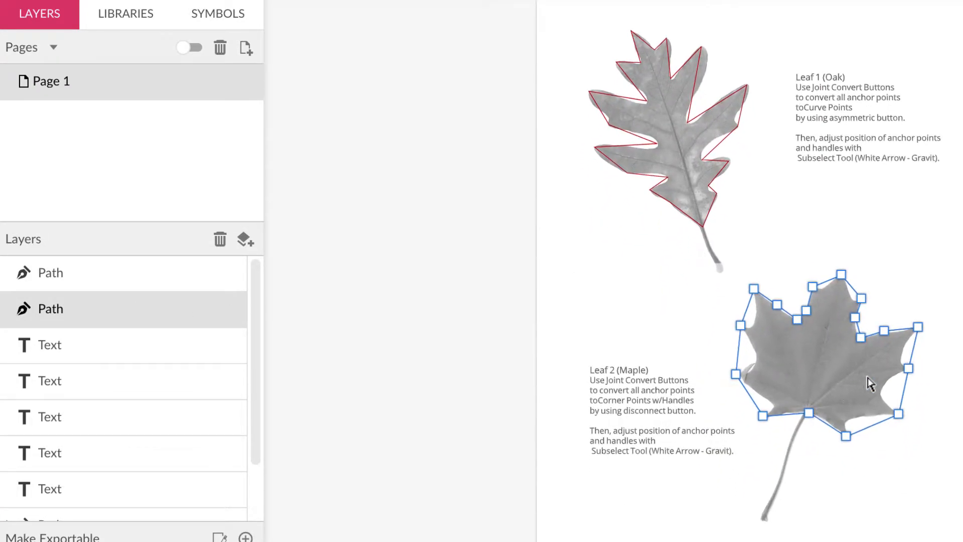
# - Lock the five text layers and the two path layers that contain the leaf images
pyautogui.click(151, 354)
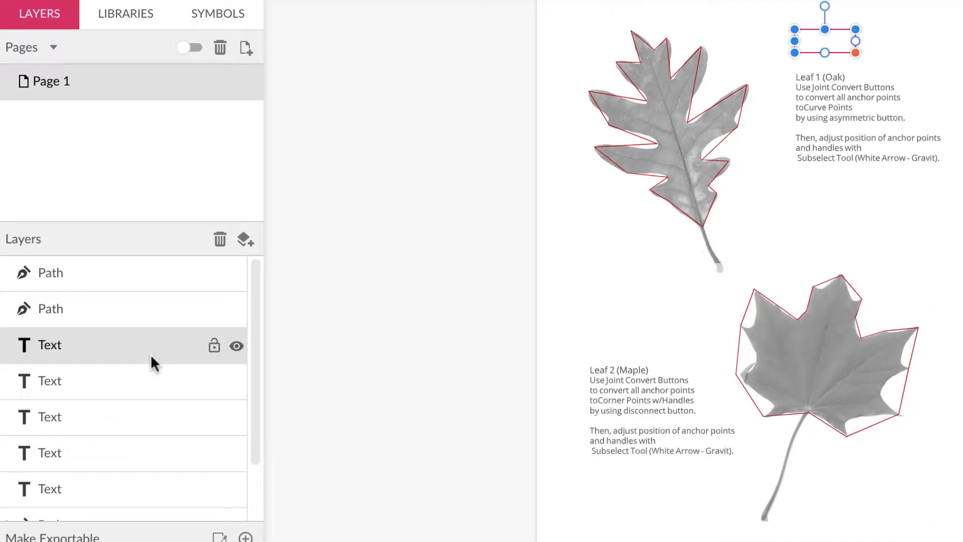
pyautogui.click(215, 345)
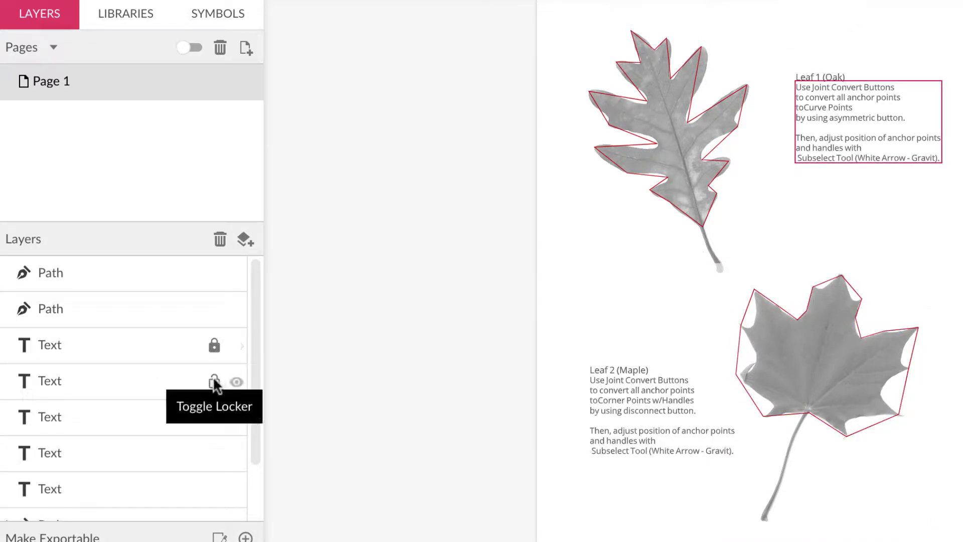
pyautogui.click(214, 381)
pyautogui.click(214, 415)
pyautogui.scroll(-2, 211, 414)
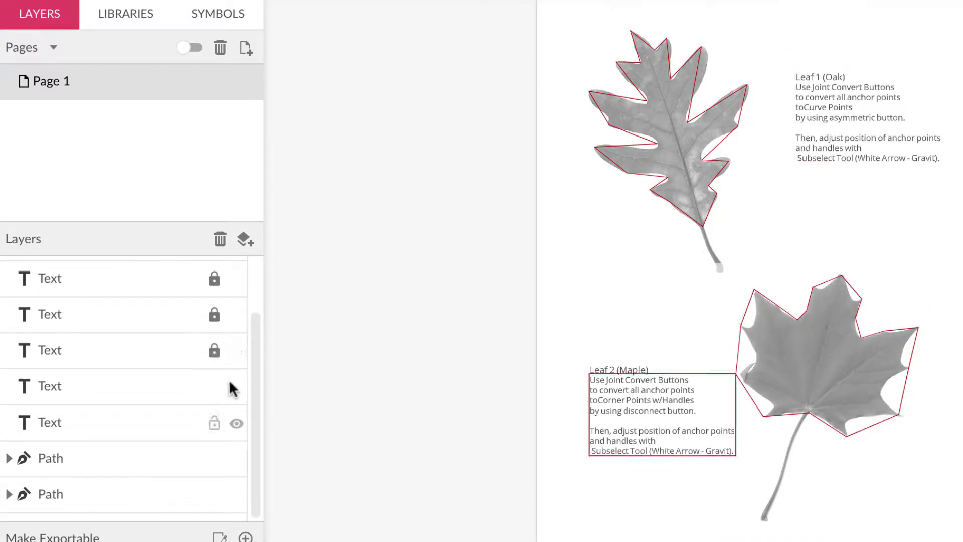
pyautogui.click(215, 386)
pyautogui.click(212, 421)
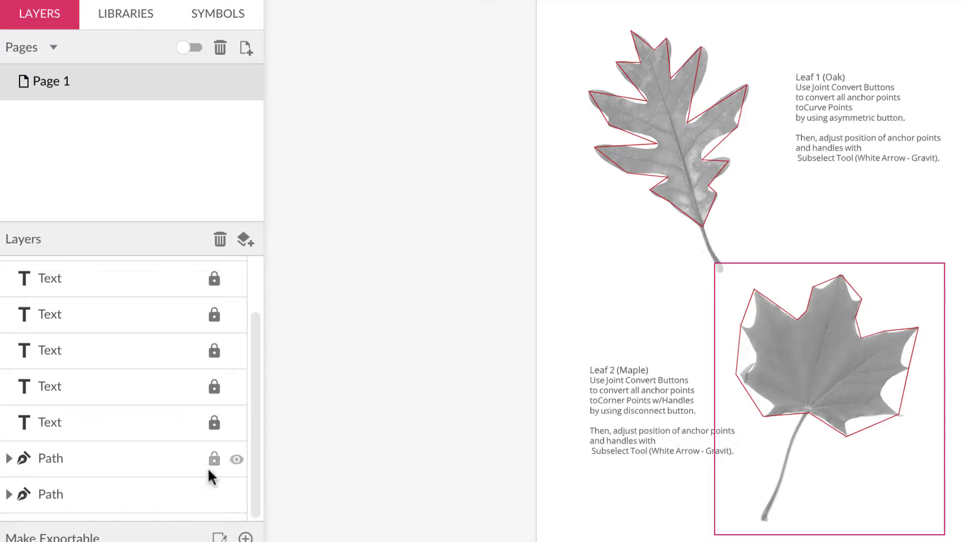
pyautogui.click(214, 494)
# - Expand the two locked path layers to examine what is nested inside each, and collapse them again
pyautogui.click(9, 458)
pyautogui.scroll(-1, 75, 456)
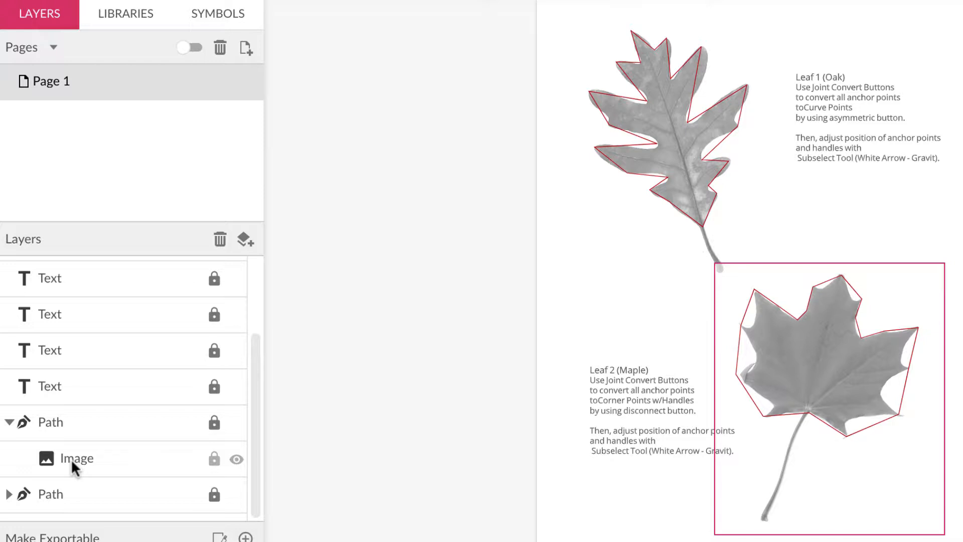
pyautogui.click(9, 494)
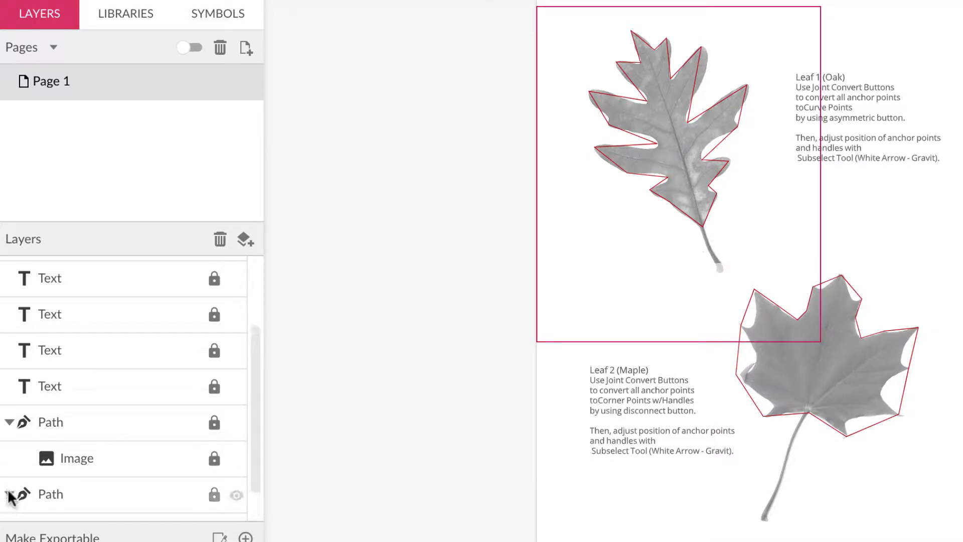
pyautogui.scroll(-1, 109, 473)
pyautogui.scroll(-1, 109, 463)
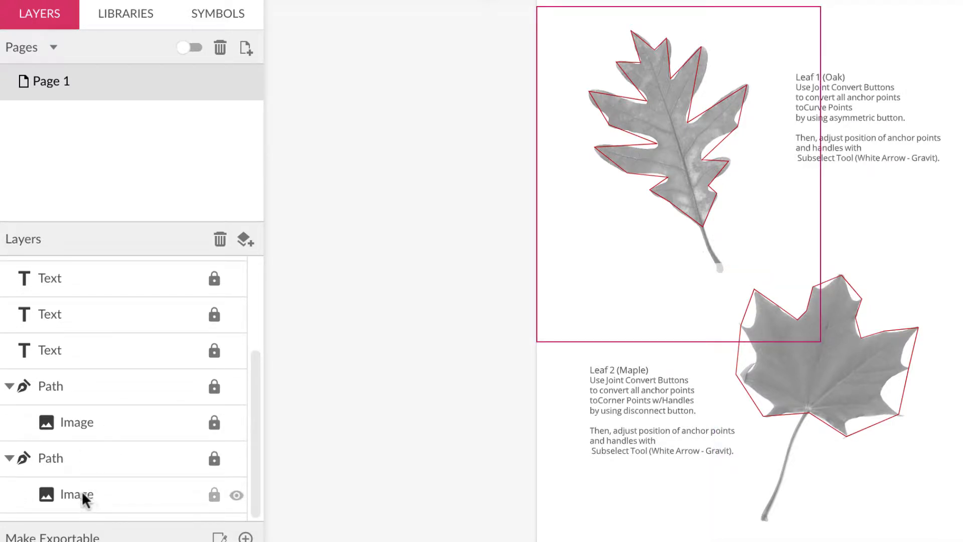
pyautogui.click(10, 456)
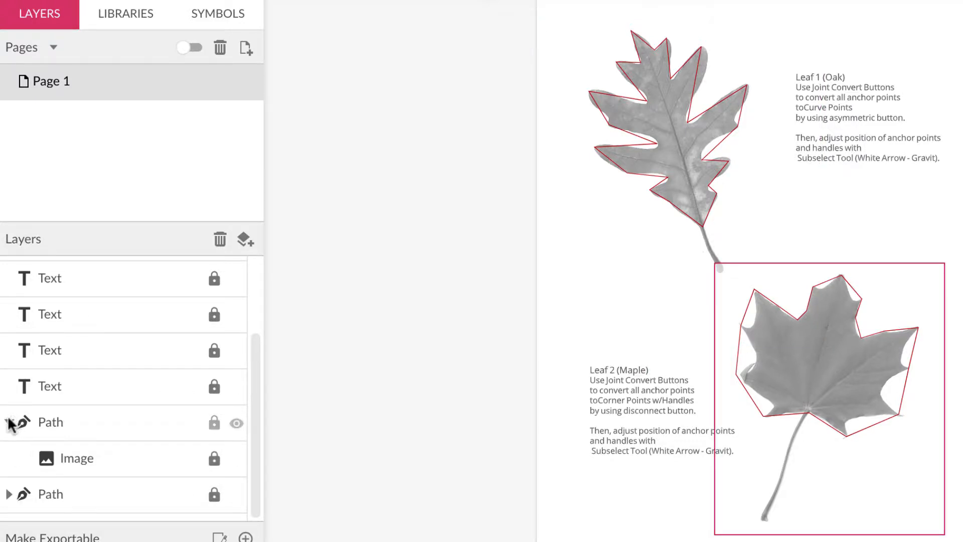
pyautogui.click(9, 421)
# - Rename the oak leaf outline's layer as Path oak
pyautogui.scroll(3, 182, 436)
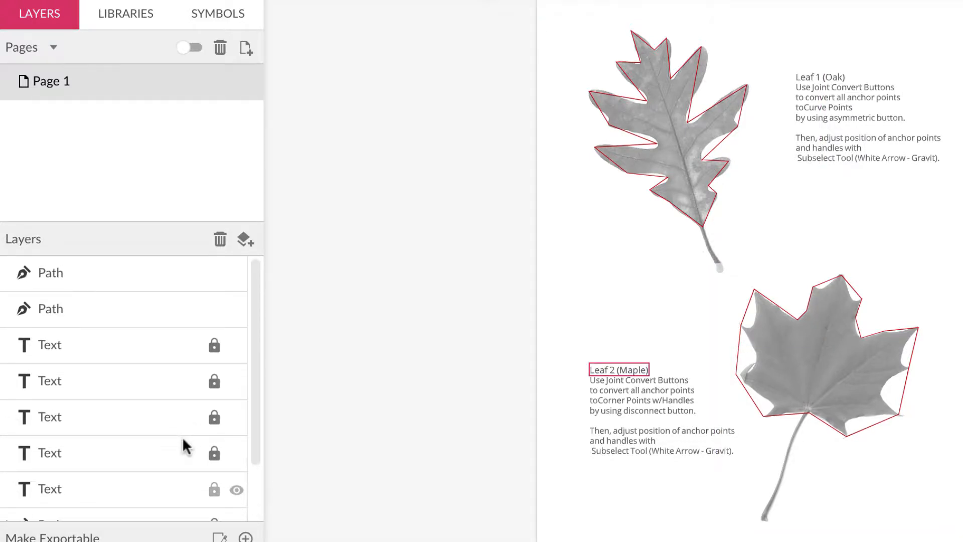
pyautogui.click(57, 272)
pyautogui.doubleClick(59, 272)
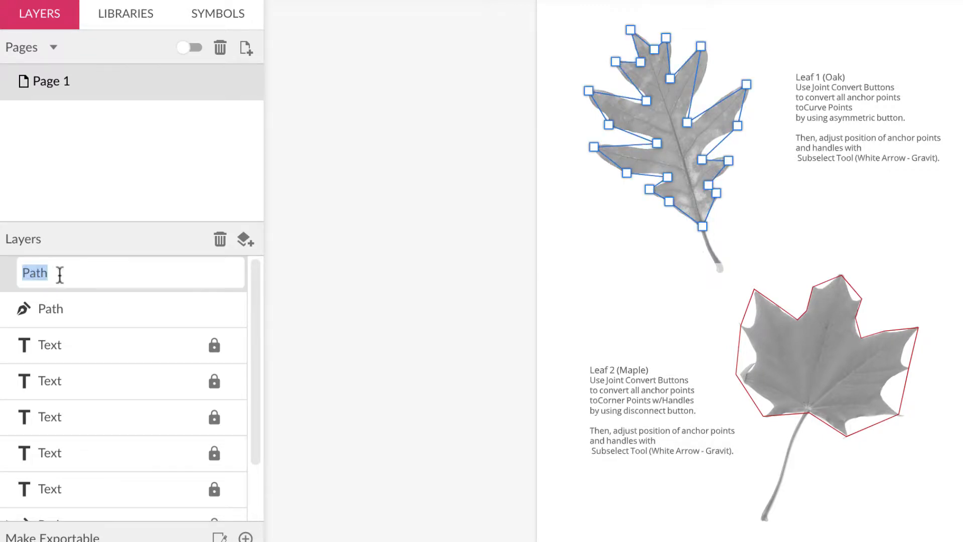
pyautogui.click(54, 270)
pyautogui.write('oak')
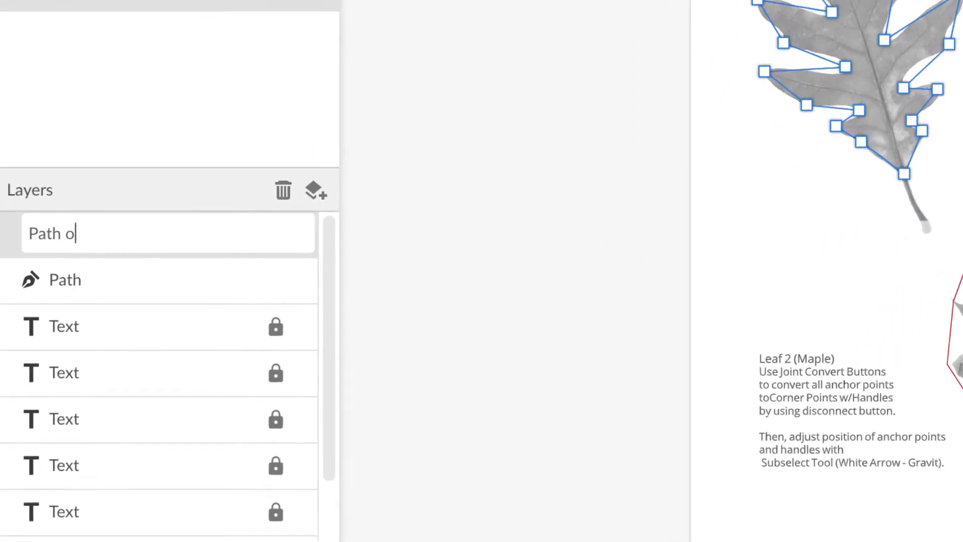
pyautogui.press('Return')
# - Rename the maple leaf outline's layer as Path maple
pyautogui.doubleClick(77, 268)
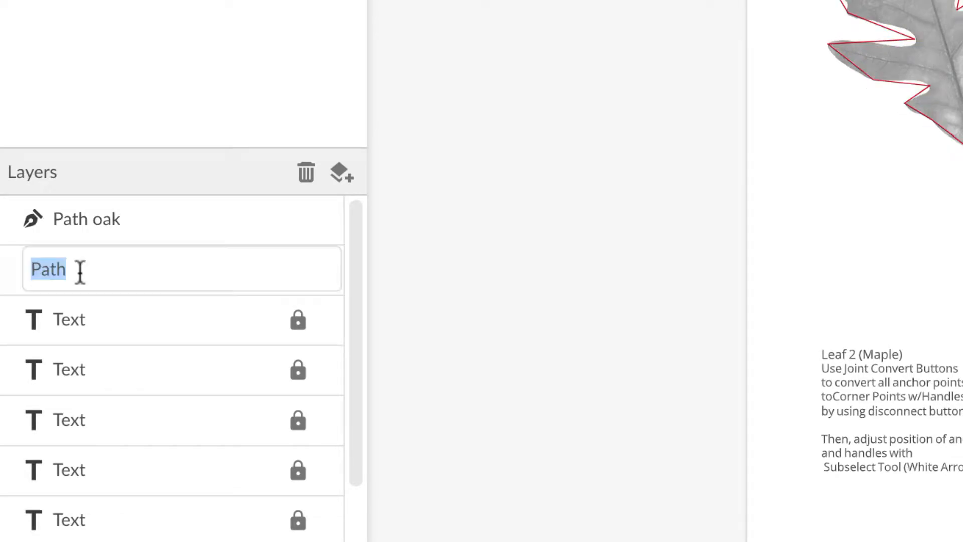
pyautogui.click(74, 270)
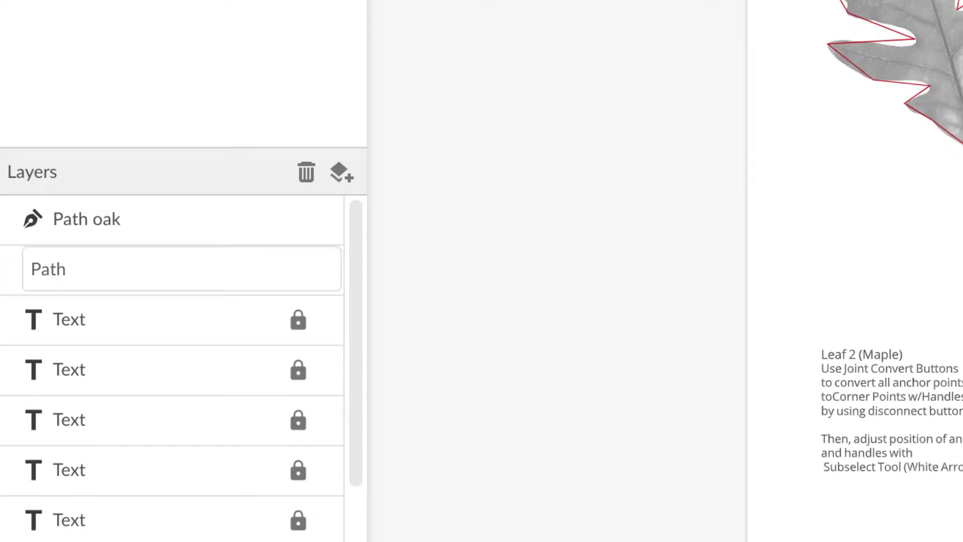
pyautogui.write('maple')
pyautogui.press('Return')
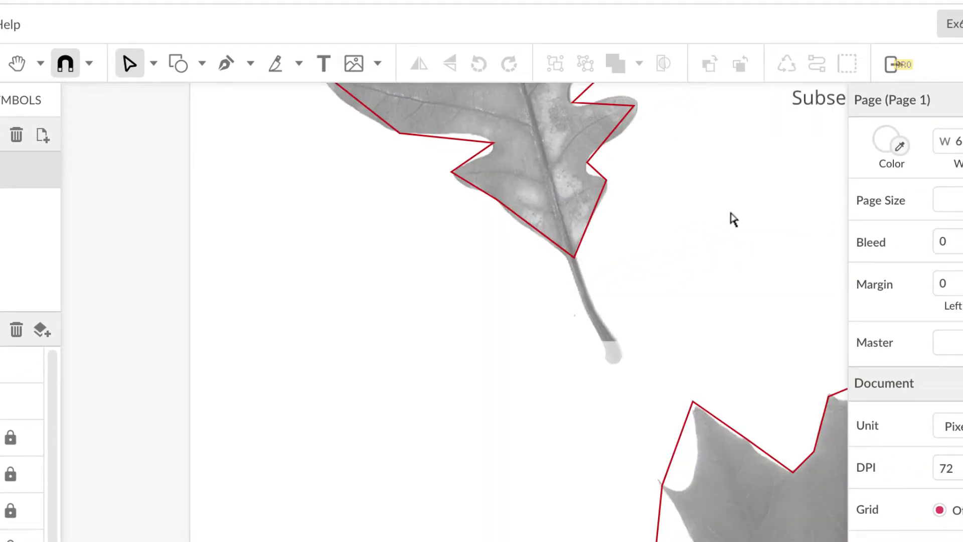
# - Select the oak leaf outline with the Subselect tool to show its anchor points
pyautogui.scroll(5, 733, 219)
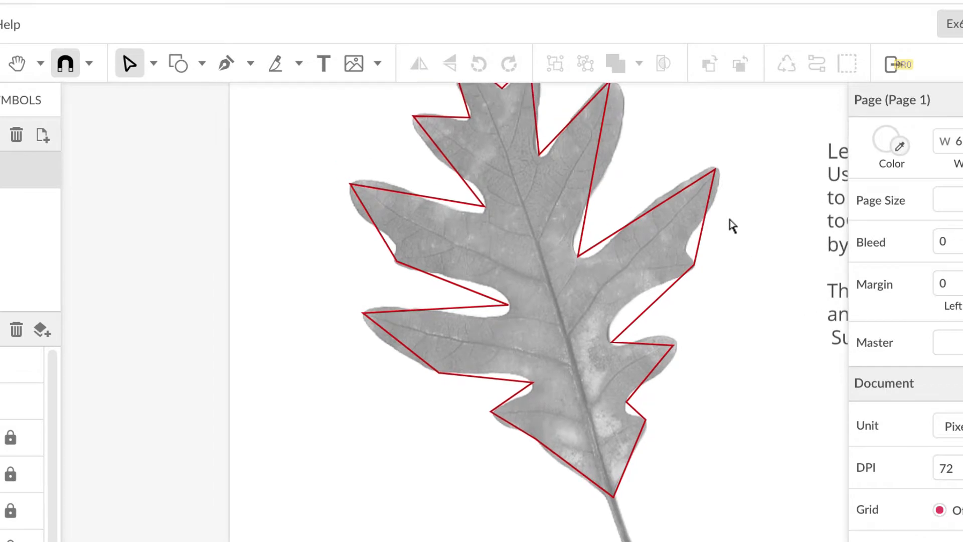
pyautogui.scroll(3, 732, 225)
pyautogui.hscroll(3, 732, 225)
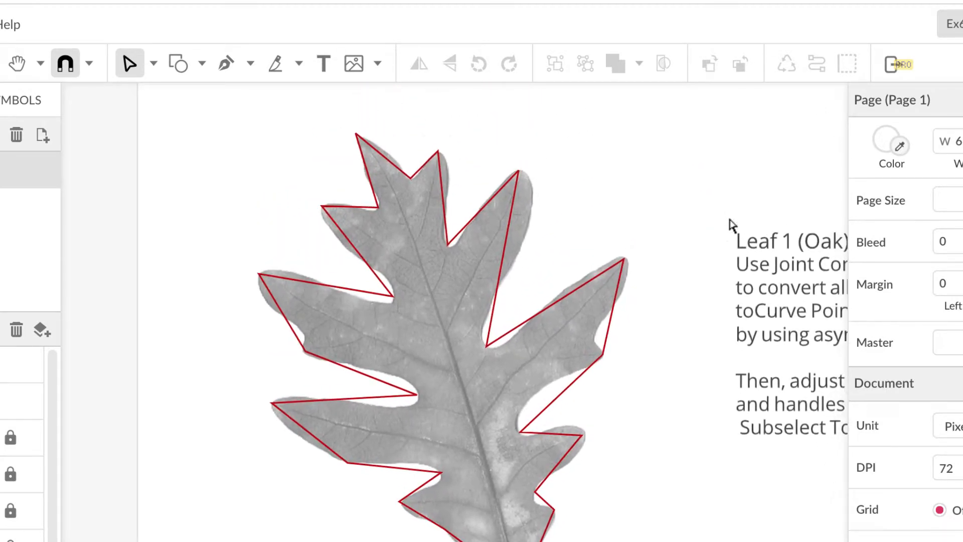
pyautogui.hscroll(2, 732, 225)
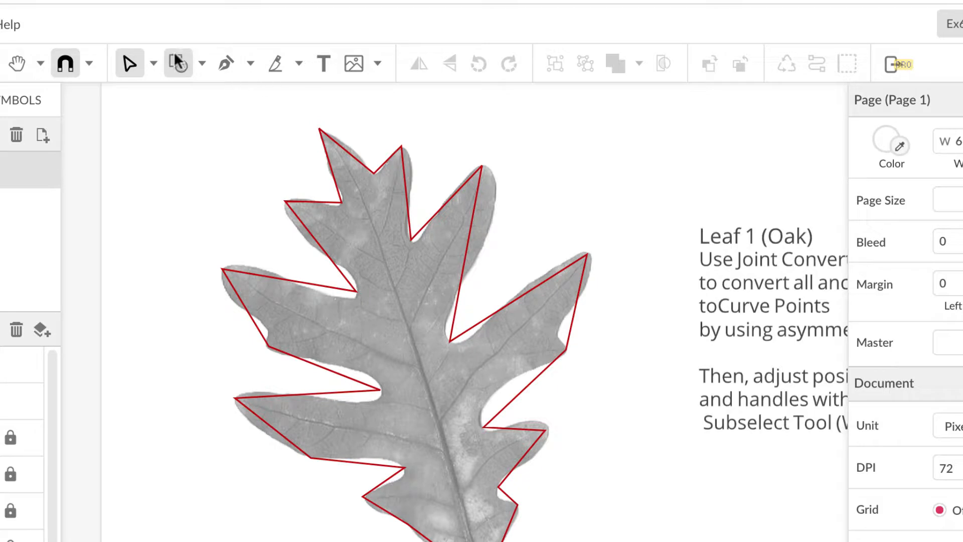
pyautogui.click(153, 64)
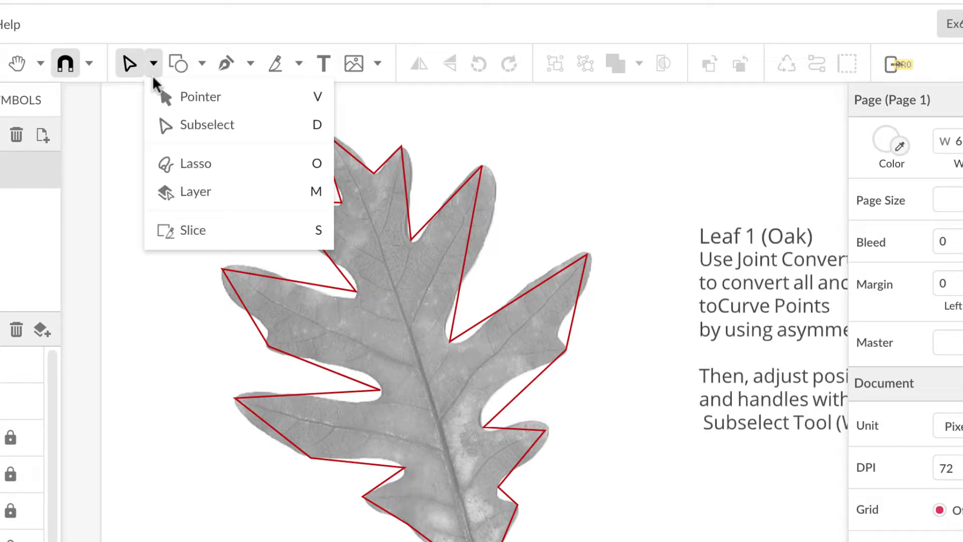
pyautogui.click(187, 135)
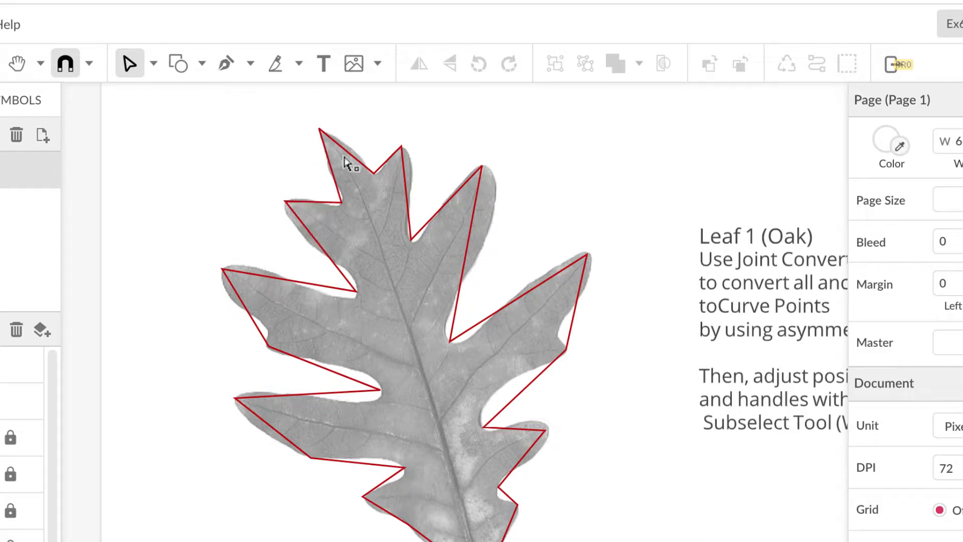
pyautogui.click(349, 156)
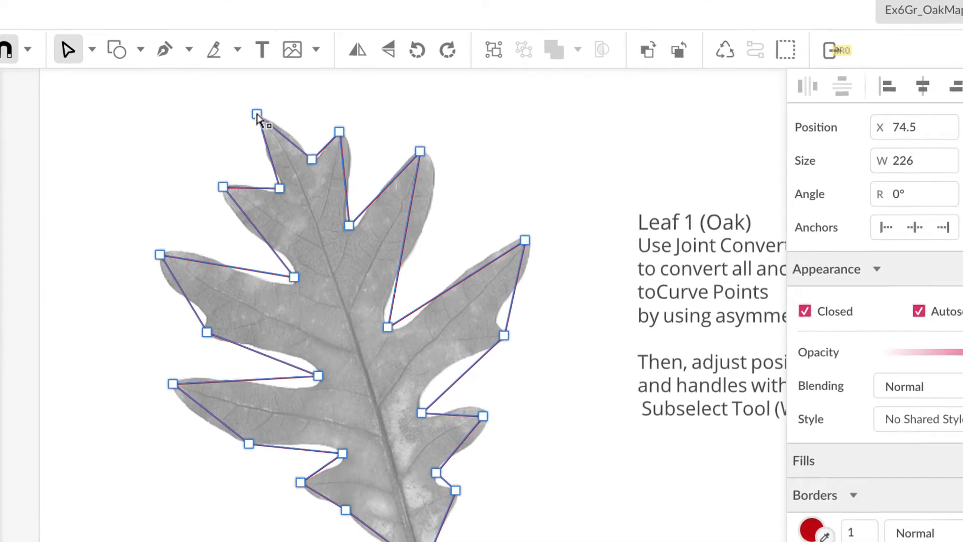
# - Convert the oak outline's topmost tip anchor to an Asymmetric joint, move it to about X 138, Y 59, and shorten its handles to fit the leaf edge
pyautogui.click(320, 129)
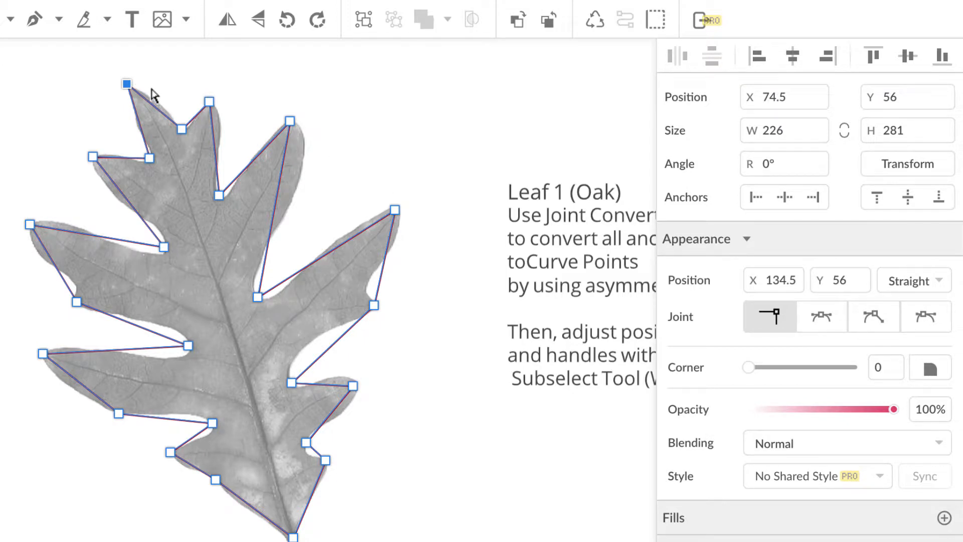
pyautogui.click(925, 317)
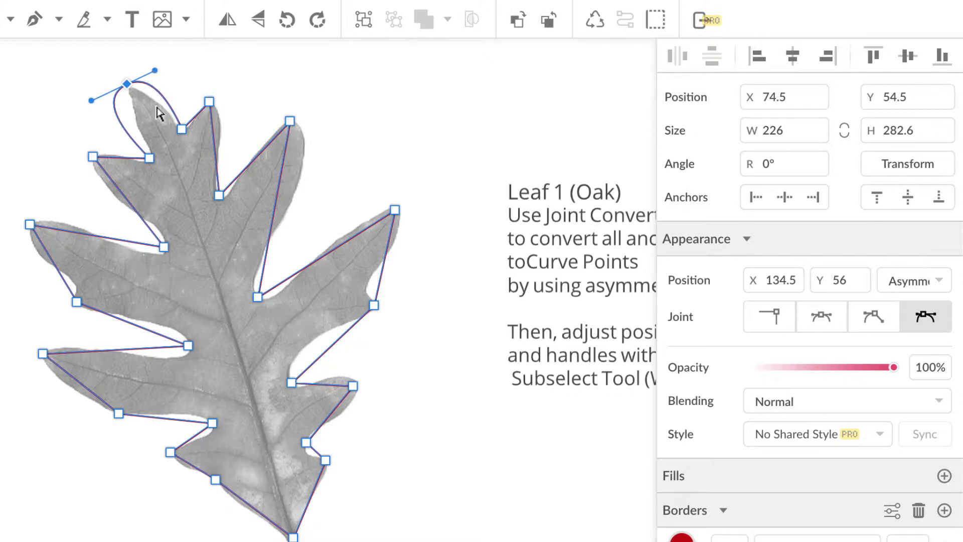
pyautogui.scroll(2, 160, 113)
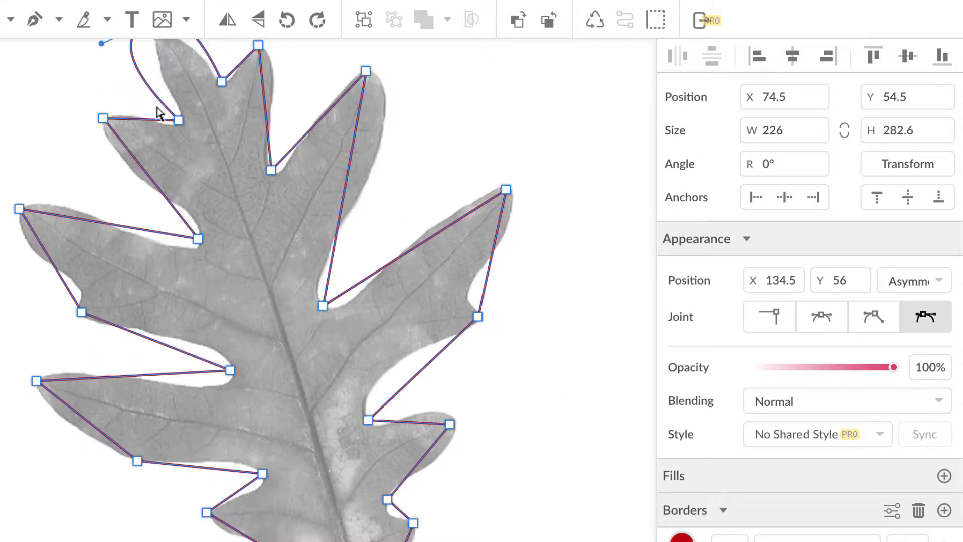
pyautogui.scroll(2, 160, 113)
pyautogui.scroll(6, 236, 146)
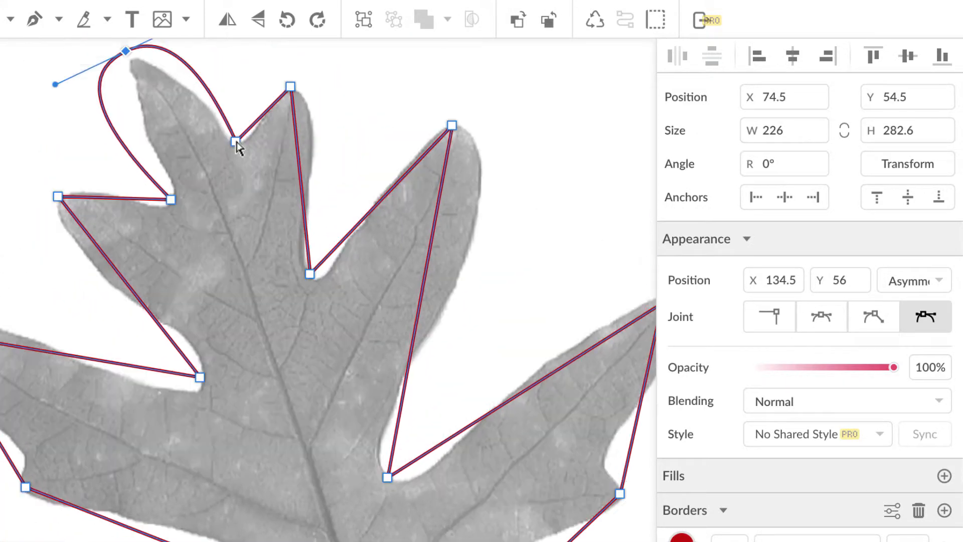
pyautogui.scroll(5, 236, 146)
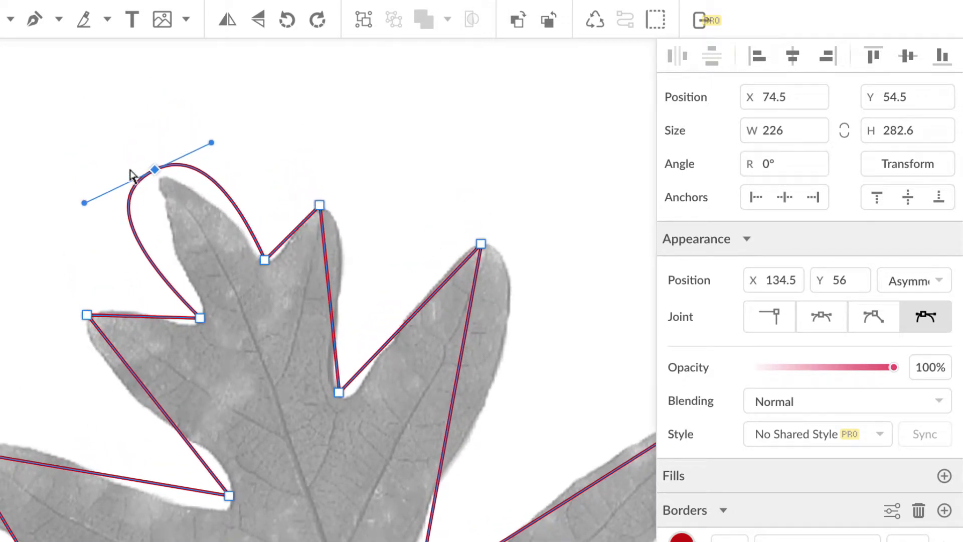
pyautogui.moveTo(84, 203); pyautogui.dragTo(143, 192)
pyautogui.moveTo(185, 115); pyautogui.dragTo(170, 182)
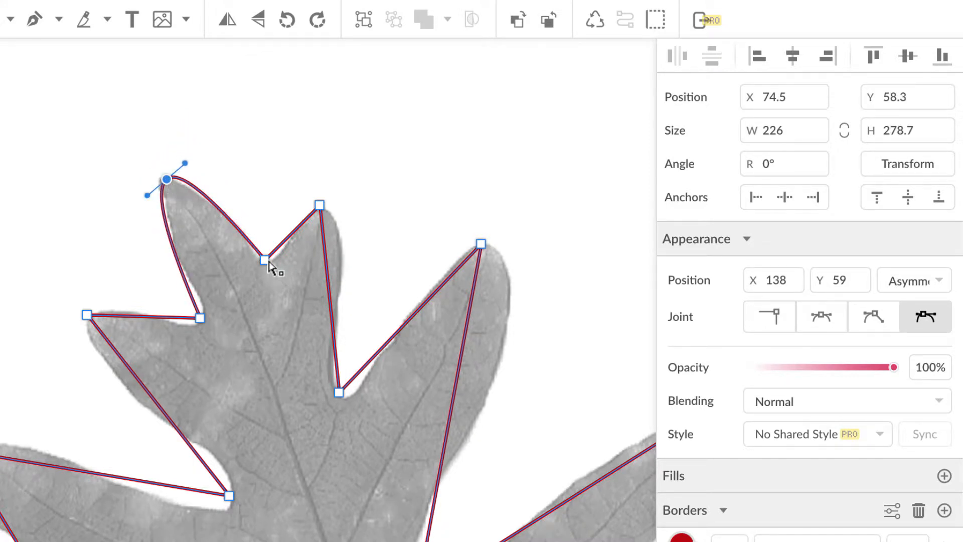
# - Convert the notch anchor just right of the topmost tip to an Asymmetric joint and shorten its handles to follow the leaf edge
pyautogui.click(265, 260)
pyautogui.click(929, 322)
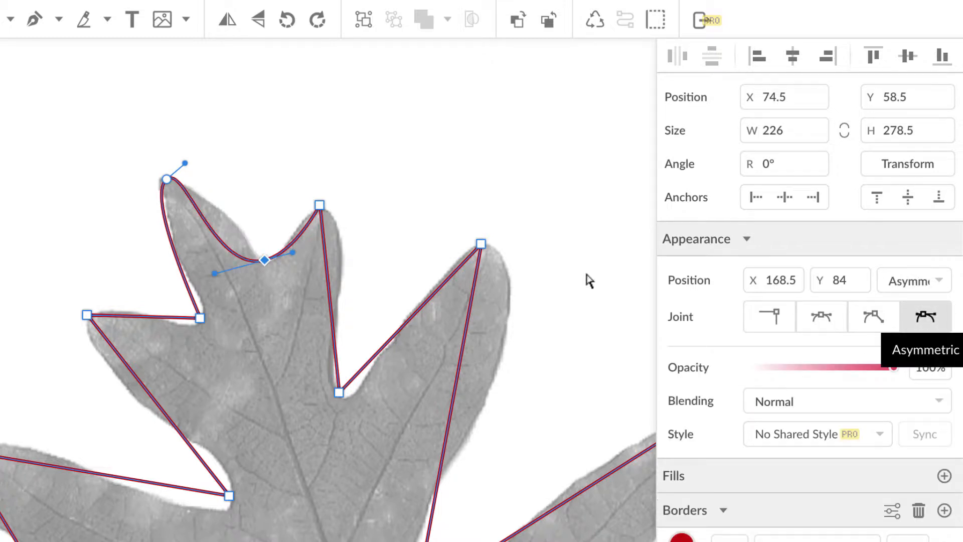
pyautogui.moveTo(230, 269); pyautogui.dragTo(273, 264)
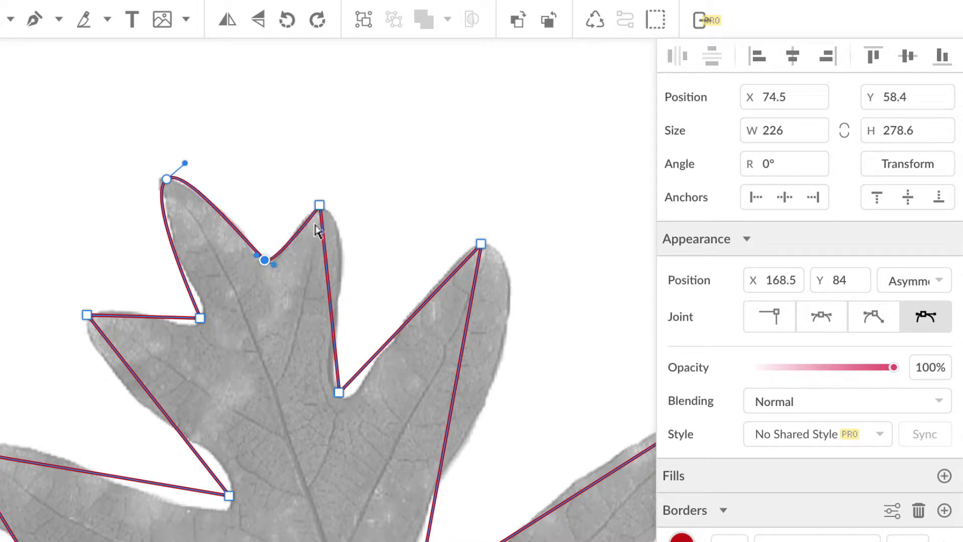
# - Convert the second lobe's tip, the notch after it and the third lobe's tip to Asymmetric joints
pyautogui.click(320, 206)
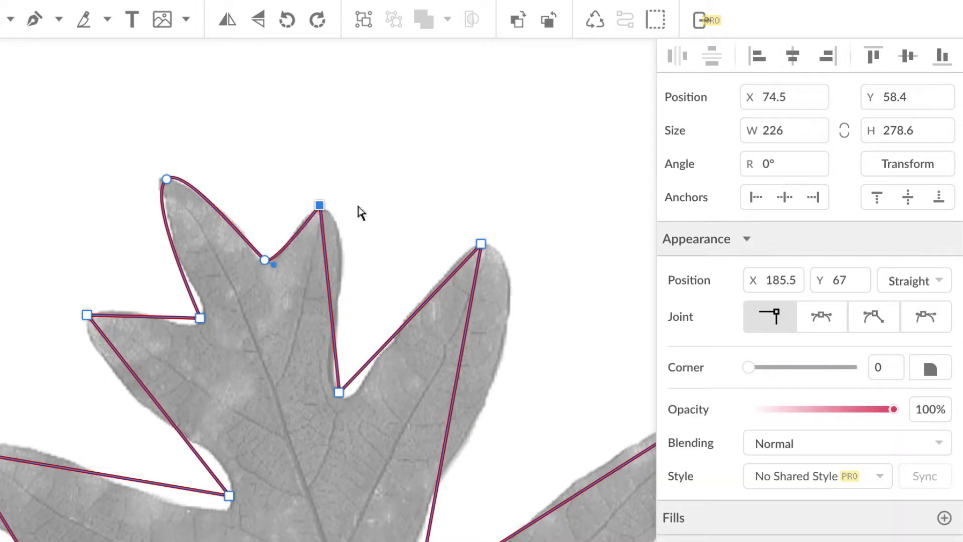
pyautogui.click(927, 316)
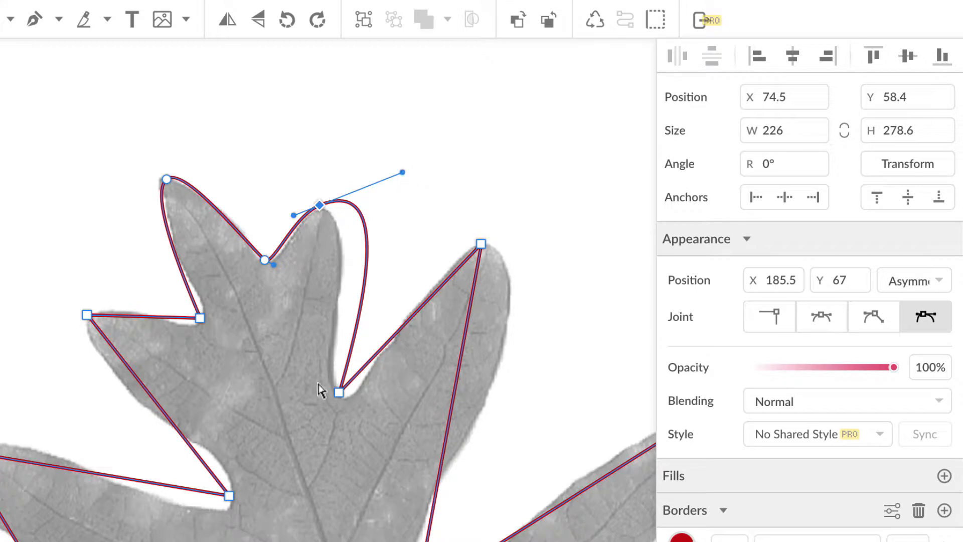
pyautogui.click(340, 395)
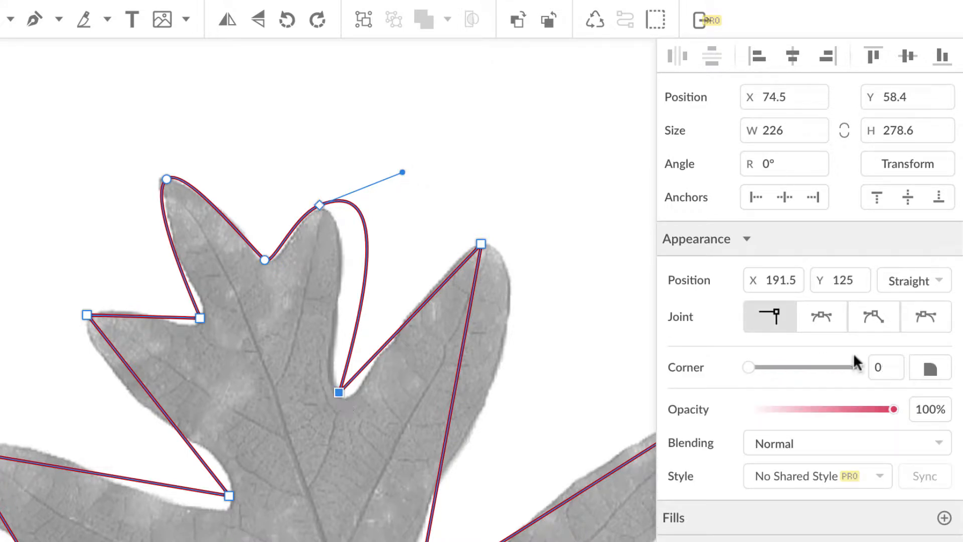
pyautogui.click(927, 319)
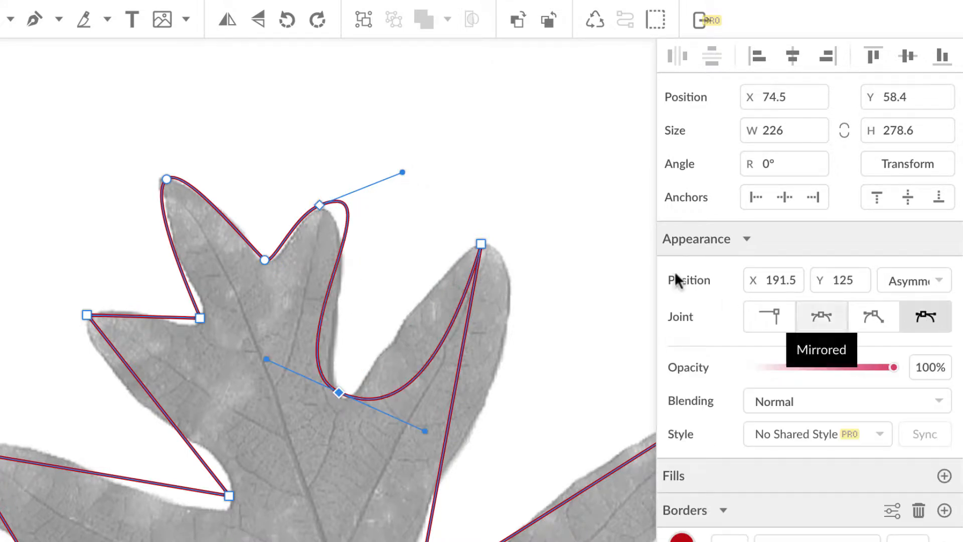
pyautogui.click(481, 244)
pyautogui.click(932, 317)
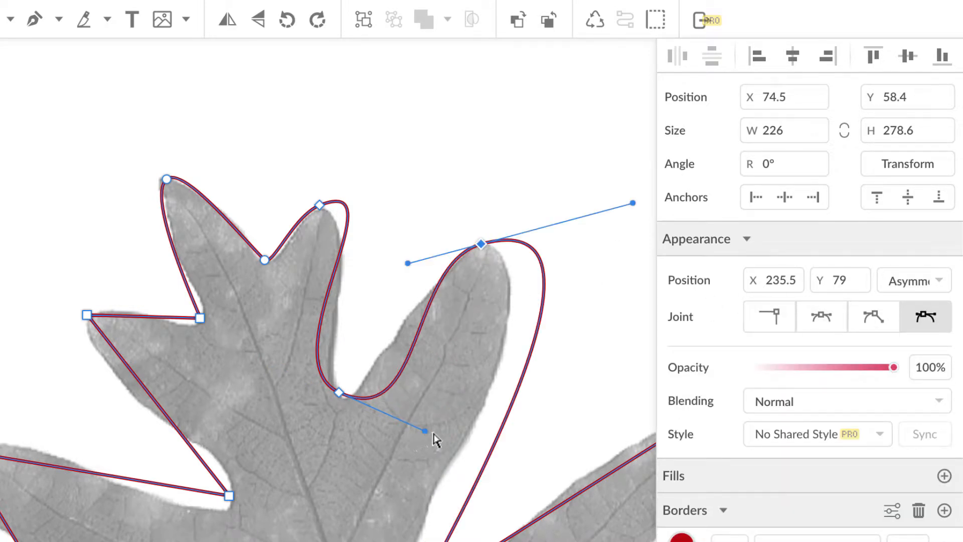
# - Shorten and angle both handles of the notch between the second and third lobes so the curve hugs the leaf edge
pyautogui.click(416, 428)
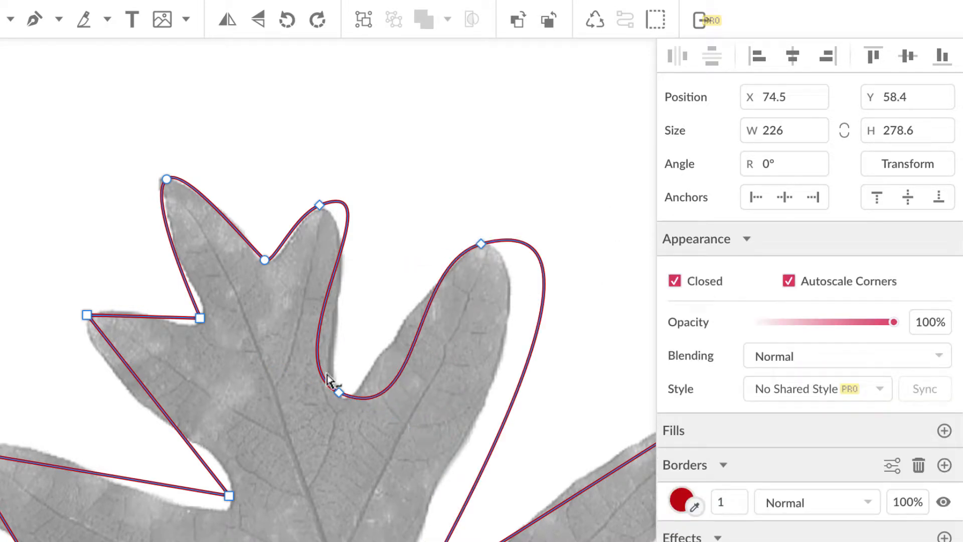
pyautogui.click(339, 393)
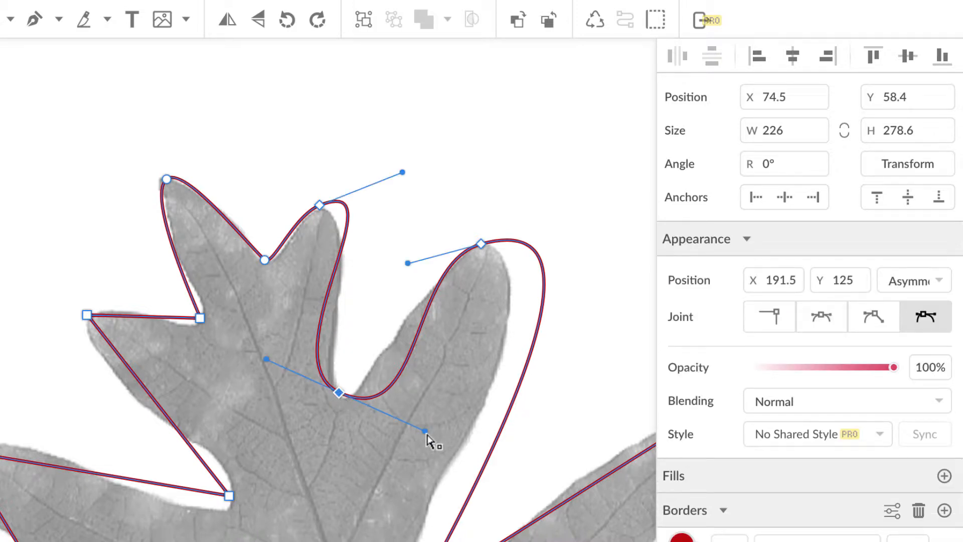
pyautogui.moveTo(426, 431); pyautogui.dragTo(376, 407)
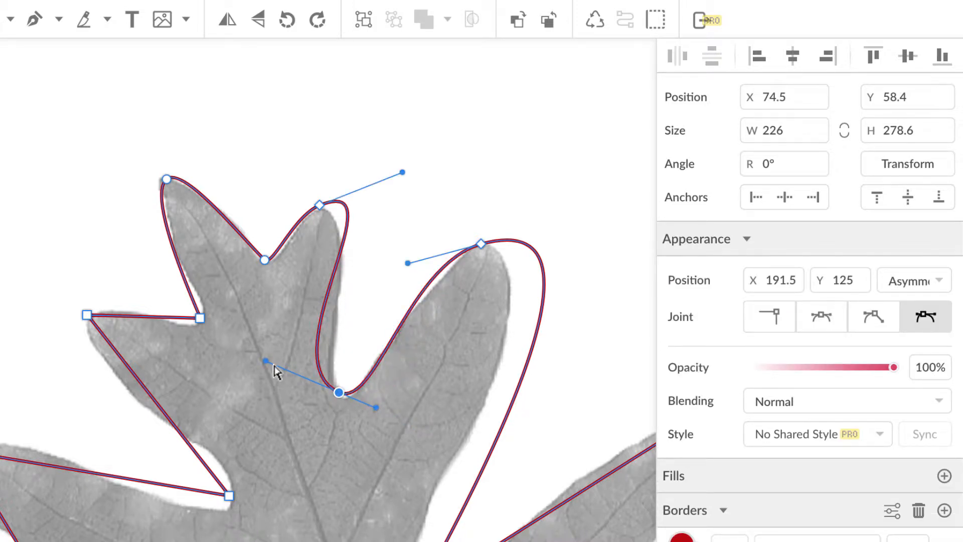
pyautogui.moveTo(267, 361); pyautogui.dragTo(309, 372)
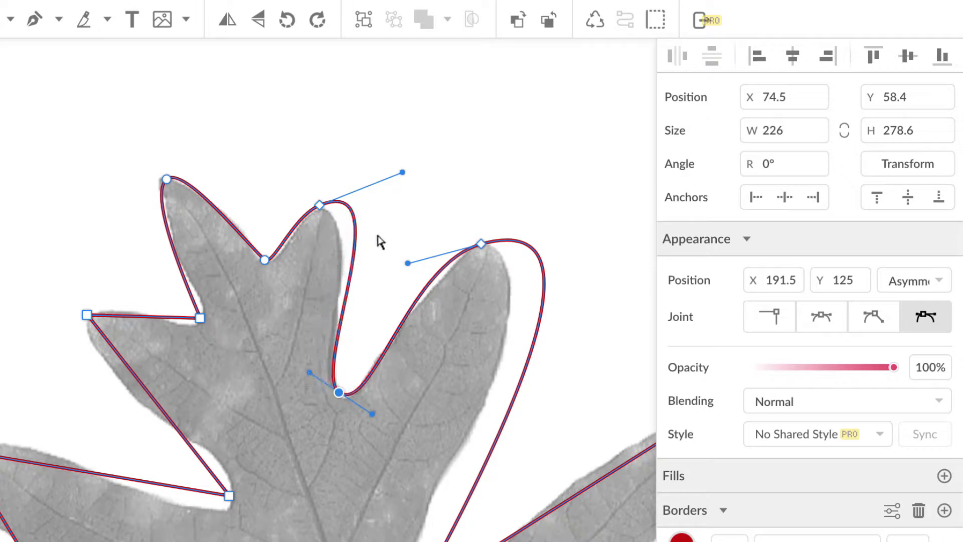
# - Nudge the second and third lobes' tip anchors into place and angle their handles so the curves follow the leaf edge
pyautogui.moveTo(402, 173); pyautogui.dragTo(321, 209)
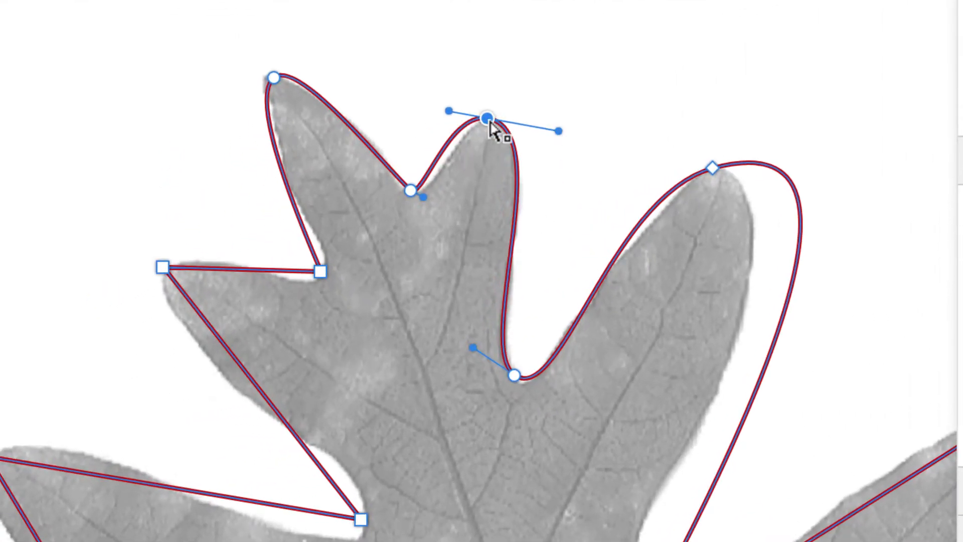
pyautogui.moveTo(489, 122); pyautogui.dragTo(498, 131)
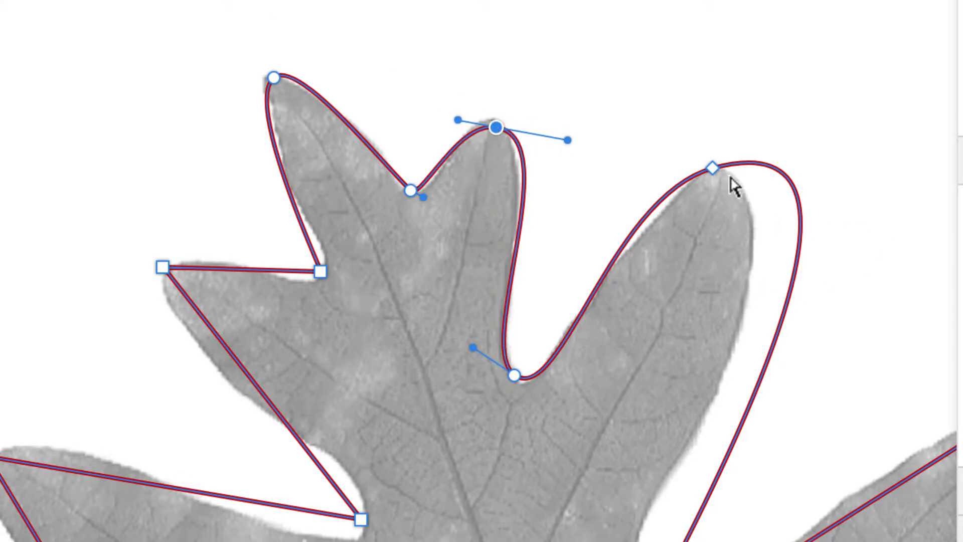
pyautogui.moveTo(714, 169); pyautogui.dragTo(722, 171)
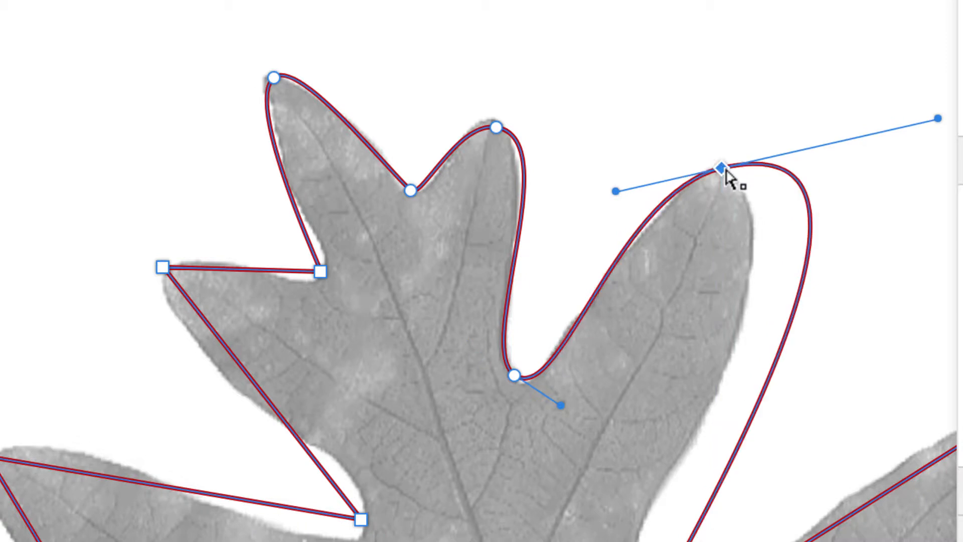
pyautogui.moveTo(937, 119); pyautogui.dragTo(817, 212)
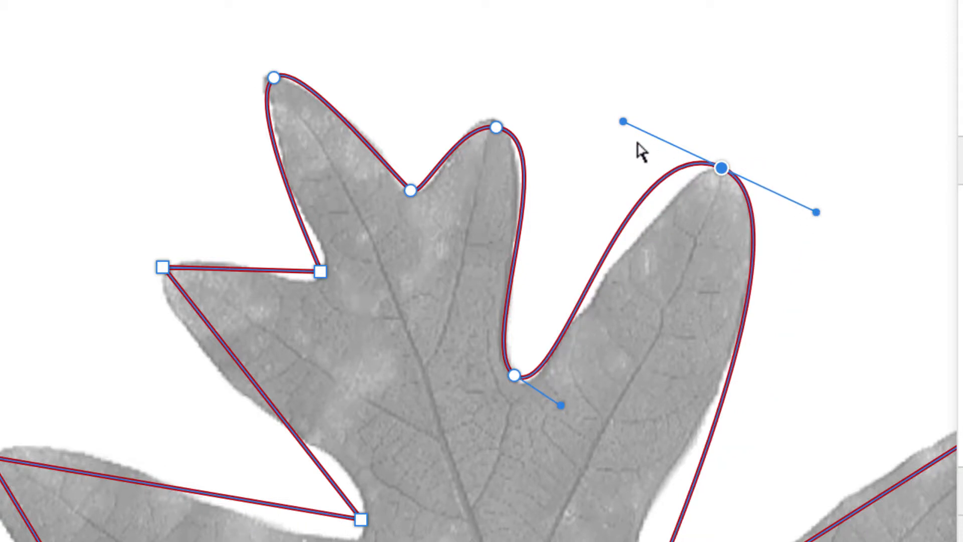
pyautogui.moveTo(667, 141); pyautogui.dragTo(675, 144)
# - Convert the deep notch below the third lobe to an Asymmetric joint and adjust its upper handle and the third tip's lower handle to fit the edge
pyautogui.scroll(-1, 635, 341)
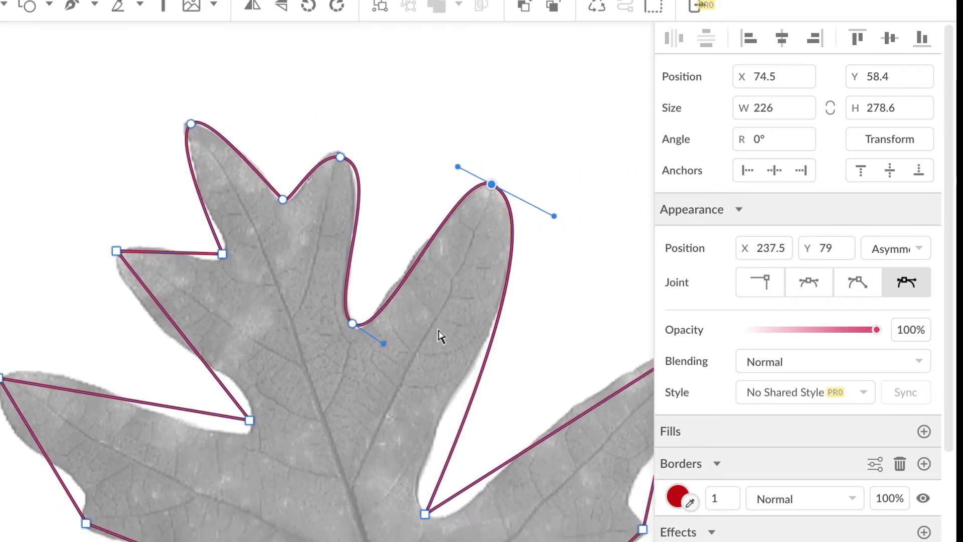
pyautogui.scroll(-3, 440, 335)
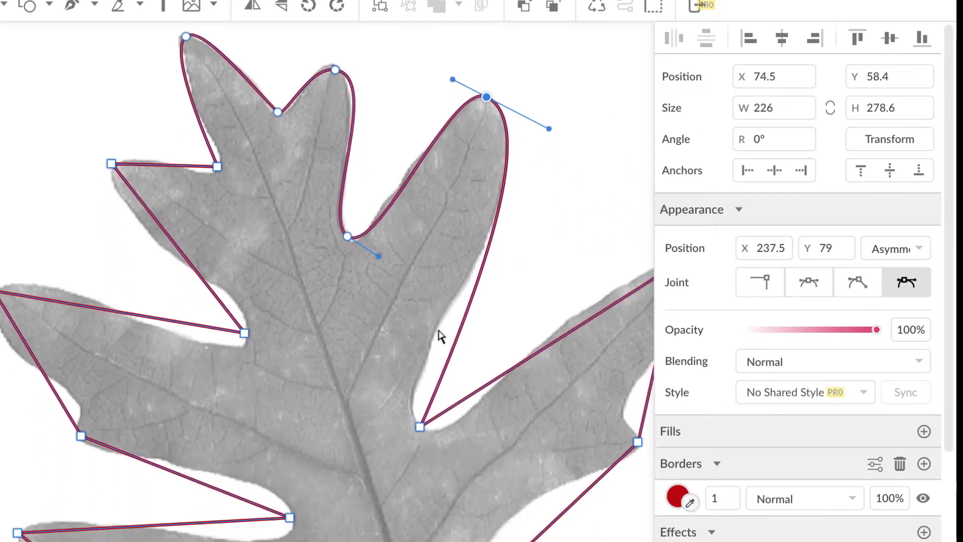
pyautogui.click(421, 399)
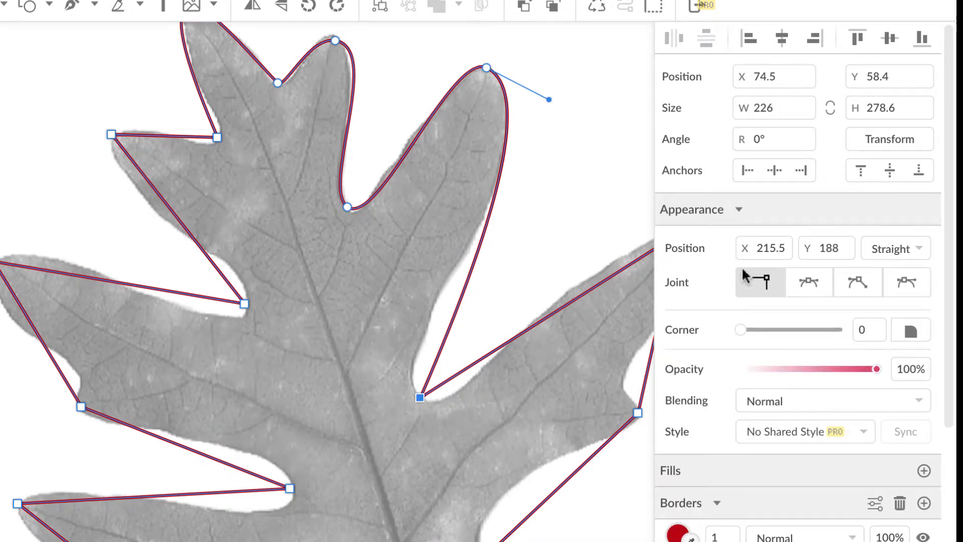
pyautogui.click(916, 278)
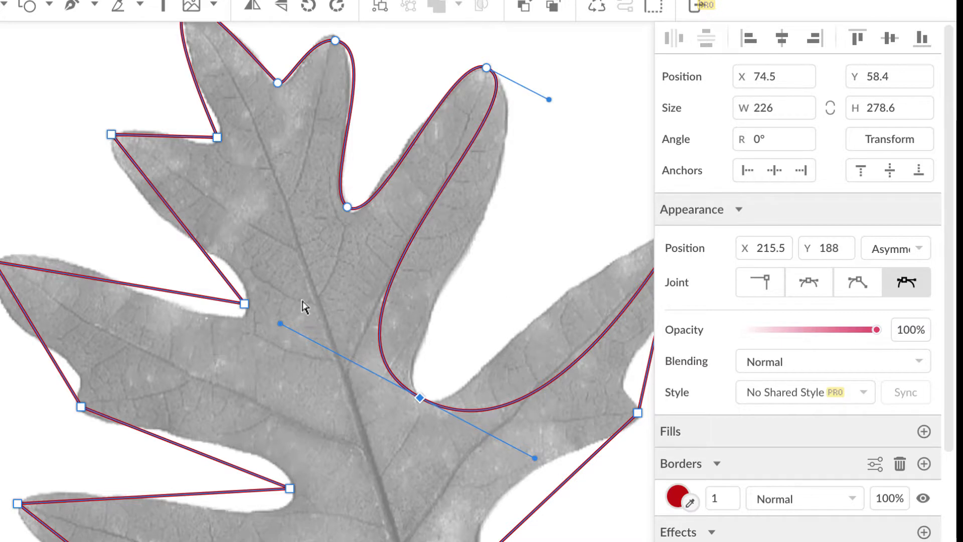
pyautogui.moveTo(281, 326); pyautogui.dragTo(377, 355)
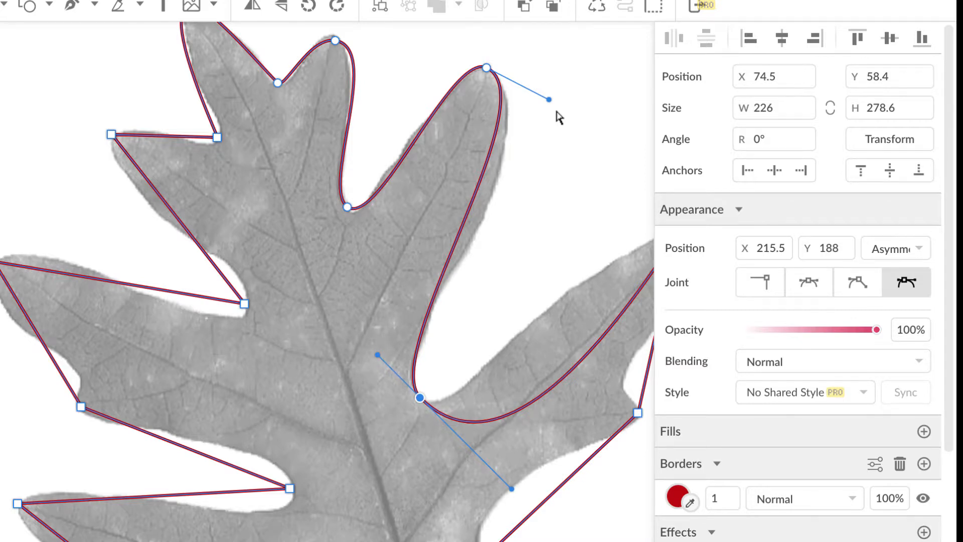
pyautogui.moveTo(549, 101); pyautogui.dragTo(577, 145)
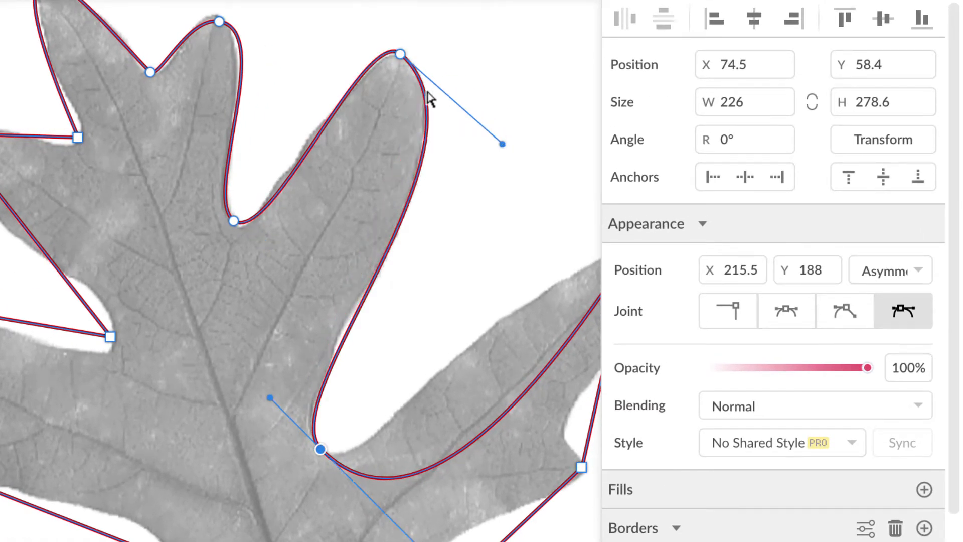
pyautogui.moveTo(399, 54)
pyautogui.mouseDown()
pyautogui.moveTo(406, 61)
pyautogui.moveTo(400, 54)
pyautogui.mouseUp()
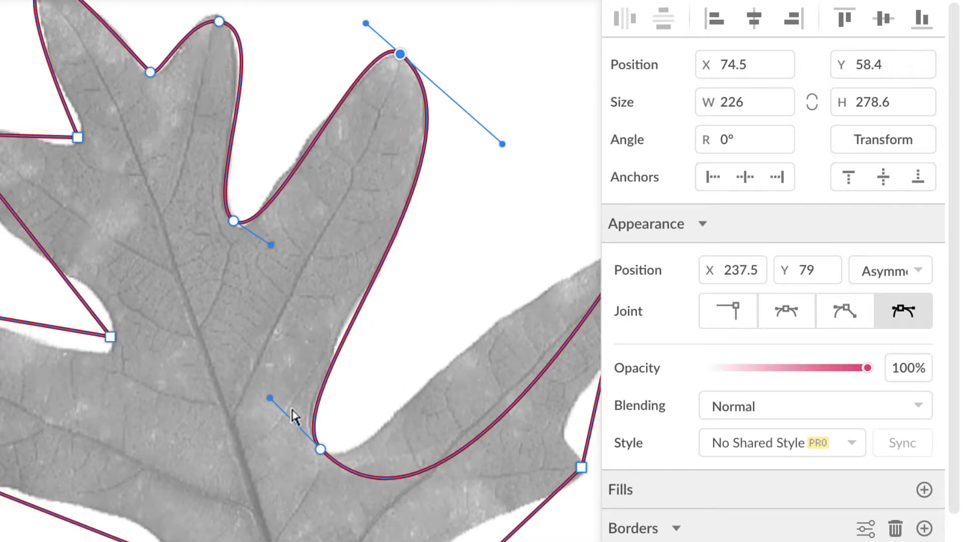
# - Convert the far-right lobe's tip to an Asymmetric joint, shift it slightly right, and shorten its upper handle and the adjoining notch's handle to fit the edge
pyautogui.scroll(-2, 338, 408)
pyautogui.hscroll(8, 339, 408)
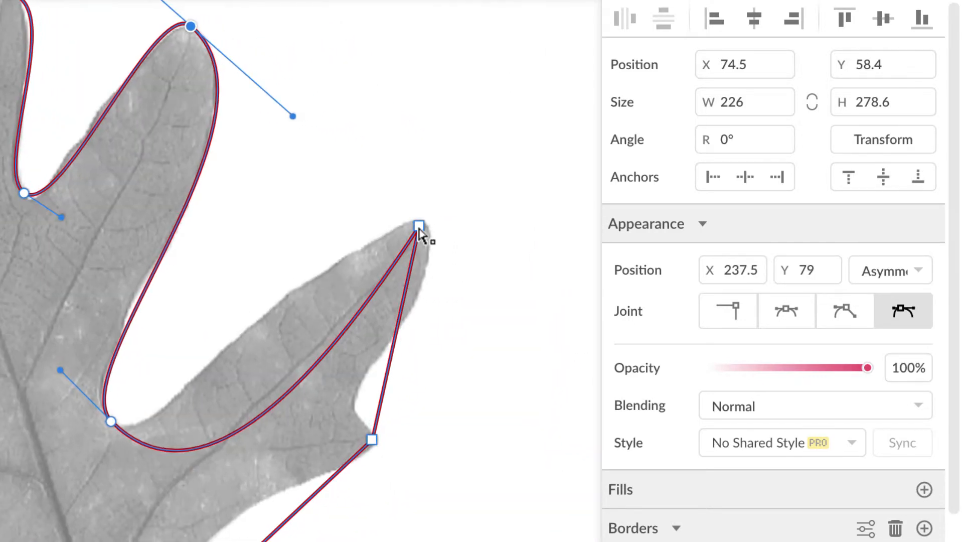
pyautogui.click(419, 226)
pyautogui.click(900, 311)
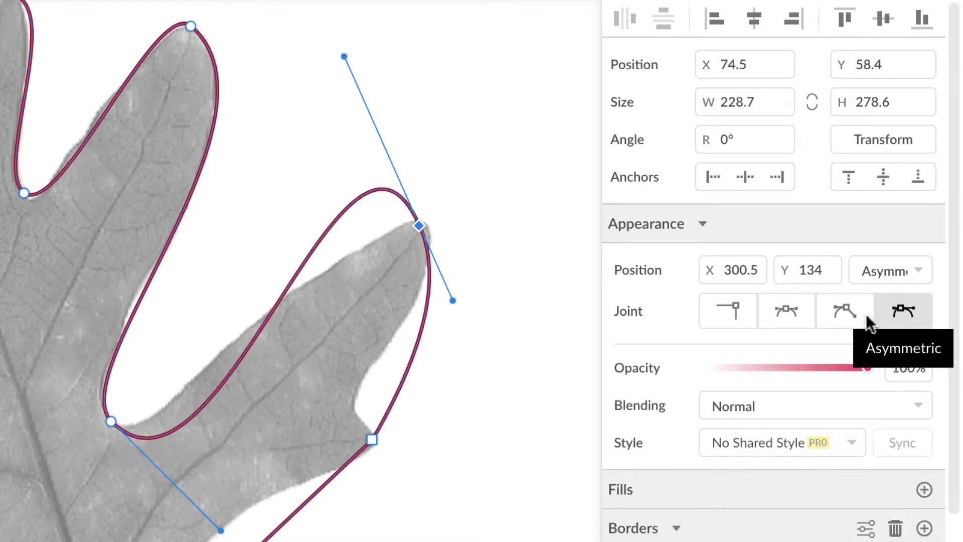
pyautogui.moveTo(346, 59); pyautogui.dragTo(393, 163)
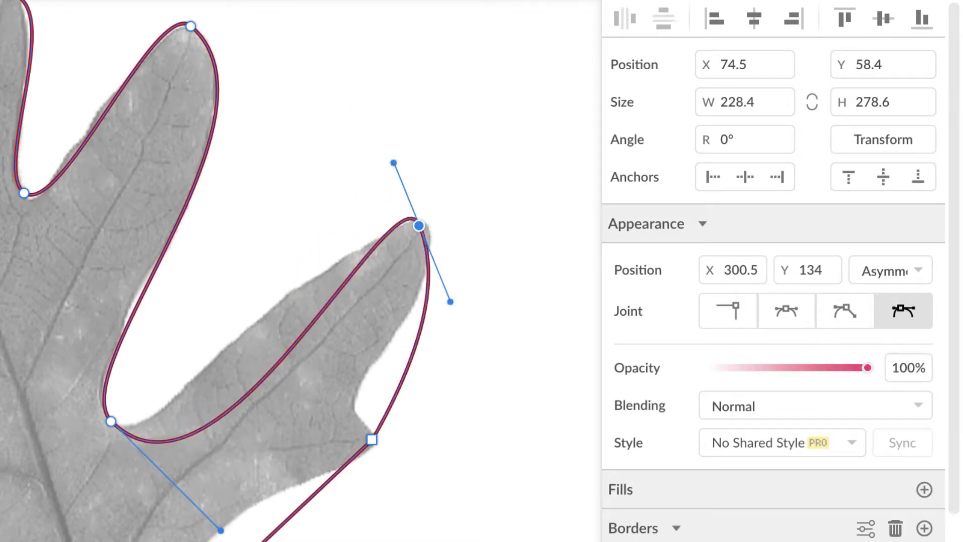
pyautogui.moveTo(222, 534); pyautogui.dragTo(151, 453)
pyautogui.press('Tab')
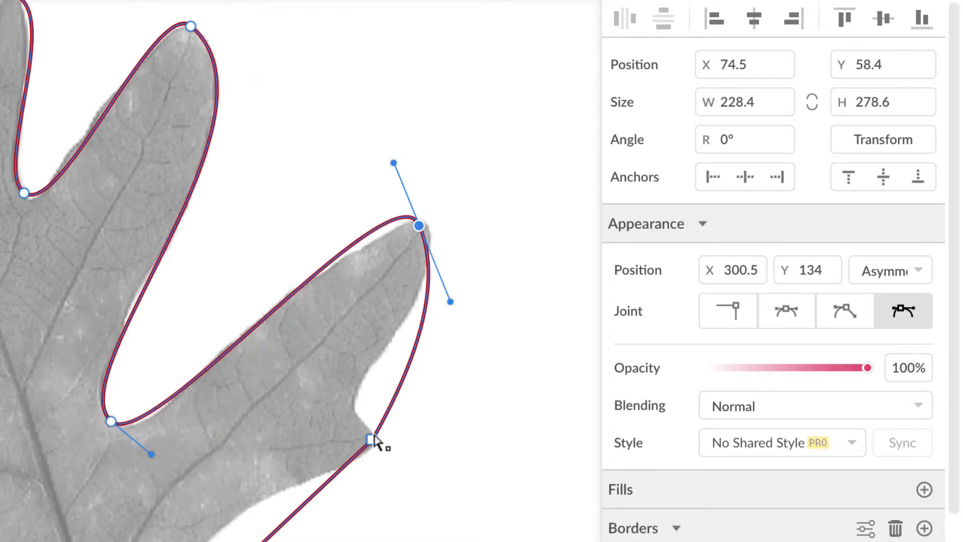
pyautogui.click(373, 441)
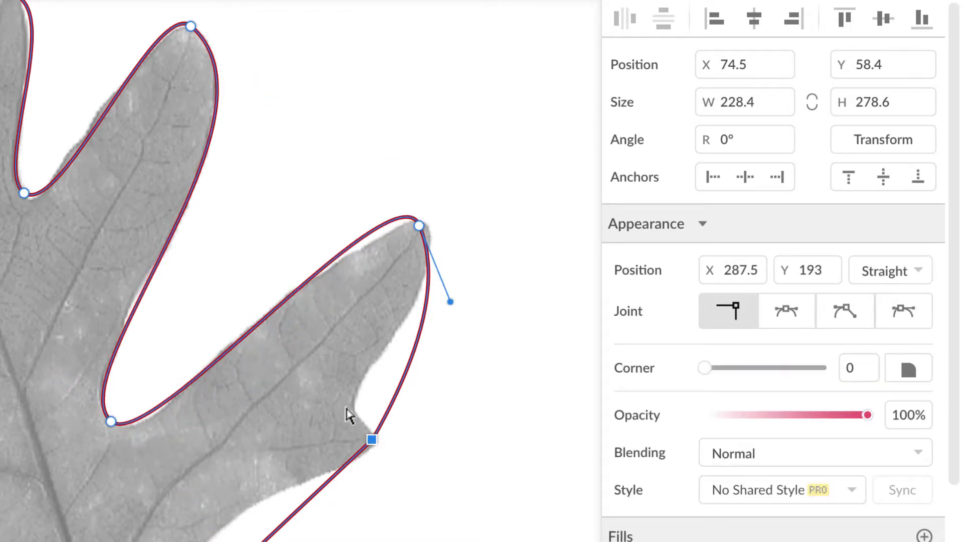
pyautogui.moveTo(423, 231); pyautogui.dragTo(430, 231)
# - Convert the anchor directly below the far-right lobe's tip, at X 287.5, Y 193, to an Asymmetric joint
pyautogui.click(372, 440)
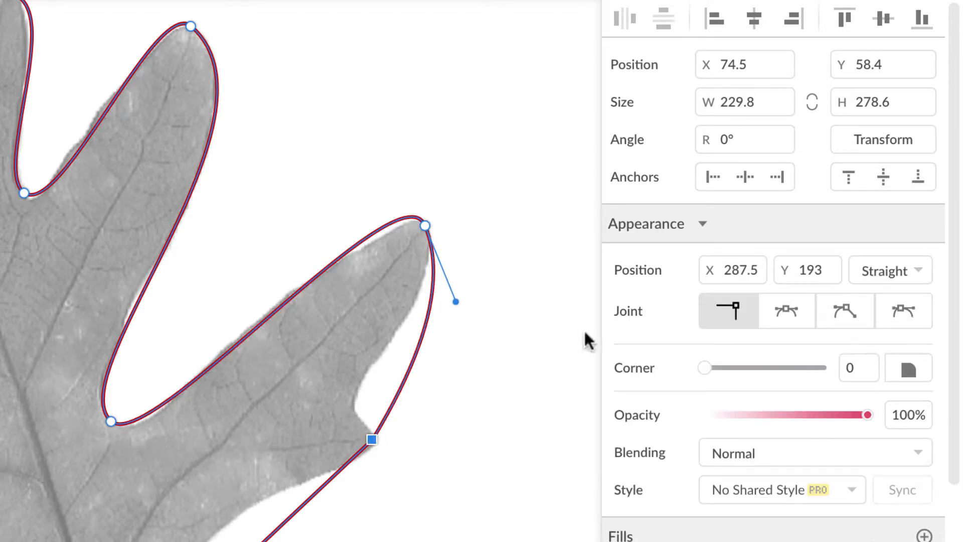
pyautogui.click(887, 311)
pyautogui.scroll(-1, 360, 437)
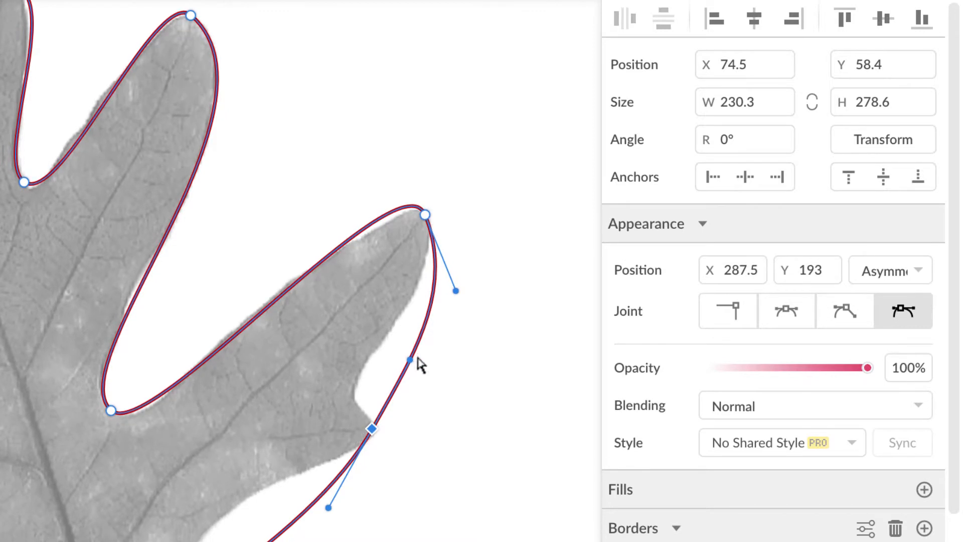
# - Angle and resize both handles of the anchor below the far-right lobe's tip, and nudge that tip to X 303, Y 136
pyautogui.moveTo(411, 365); pyautogui.dragTo(348, 384)
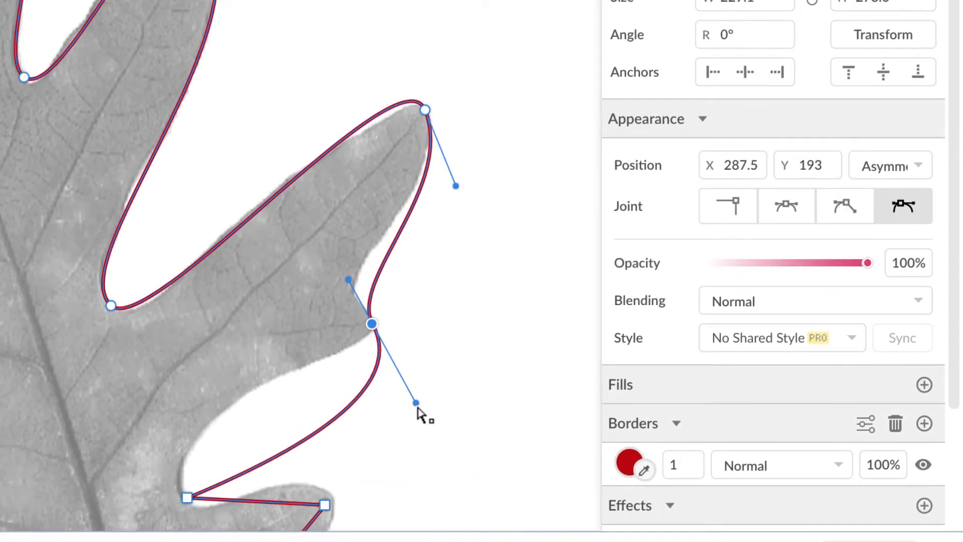
pyautogui.moveTo(417, 404); pyautogui.dragTo(384, 339)
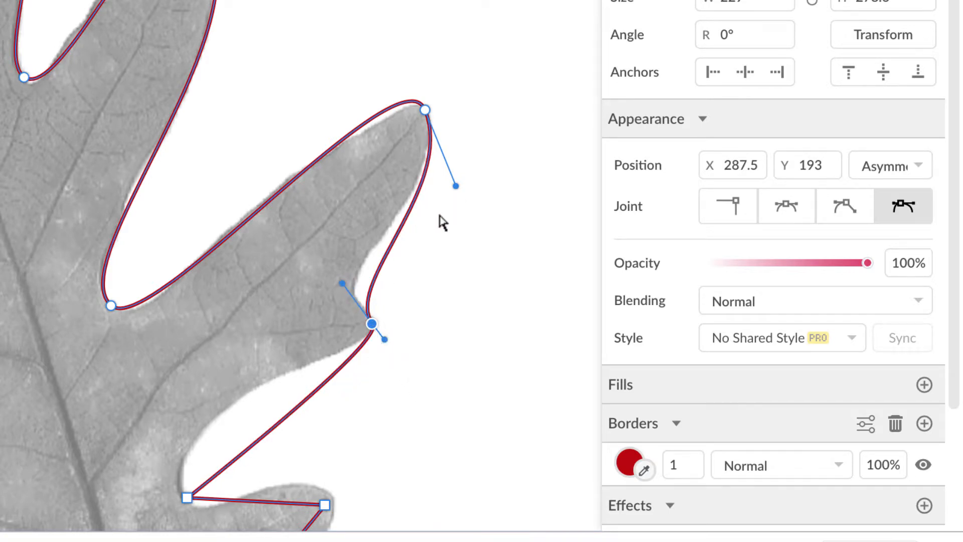
pyautogui.moveTo(342, 283); pyautogui.dragTo(320, 251)
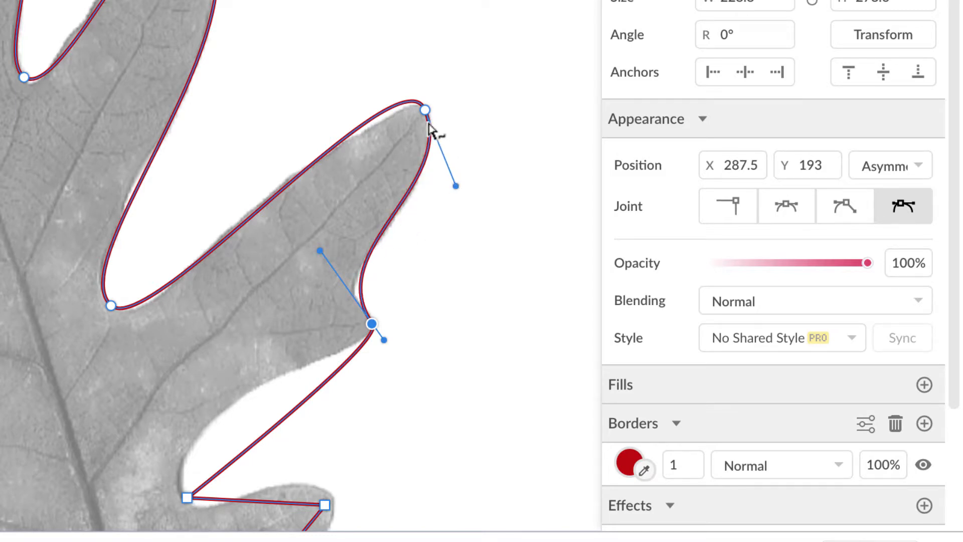
pyautogui.moveTo(426, 111); pyautogui.dragTo(431, 123)
# - Convert the notch anchor at X 236.5, Y 241 to an Asymmetric joint and angle its upper handle to follow the leaf edge
pyautogui.scroll(-5, 383, 178)
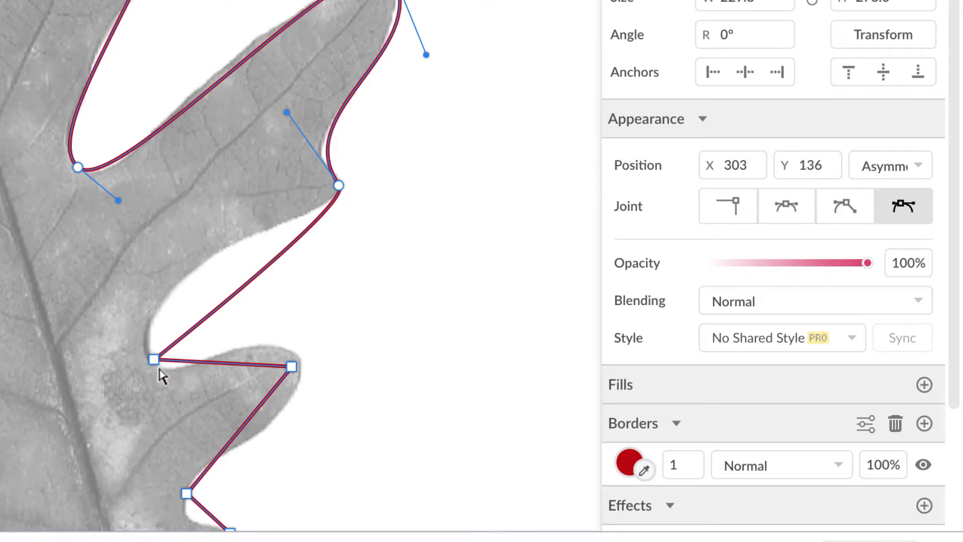
pyautogui.click(154, 362)
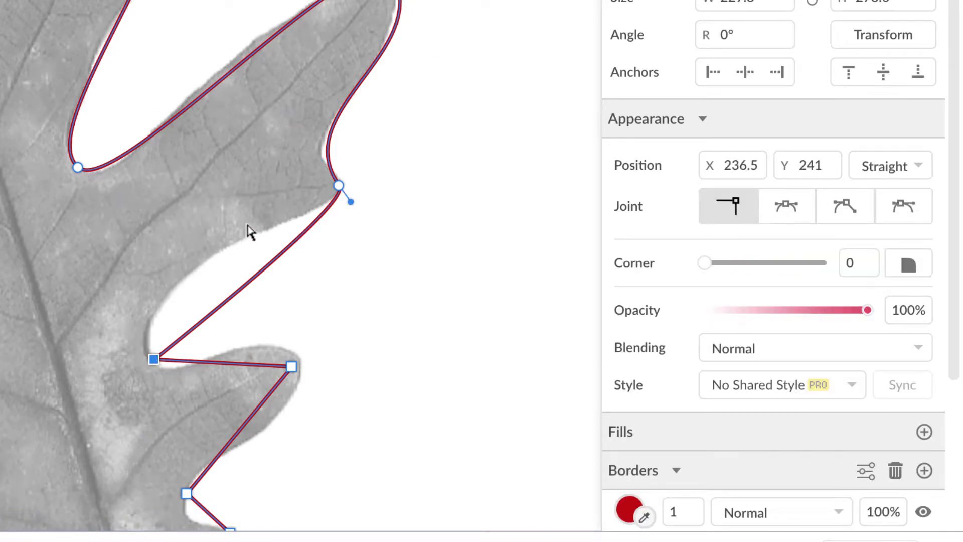
pyautogui.click(902, 216)
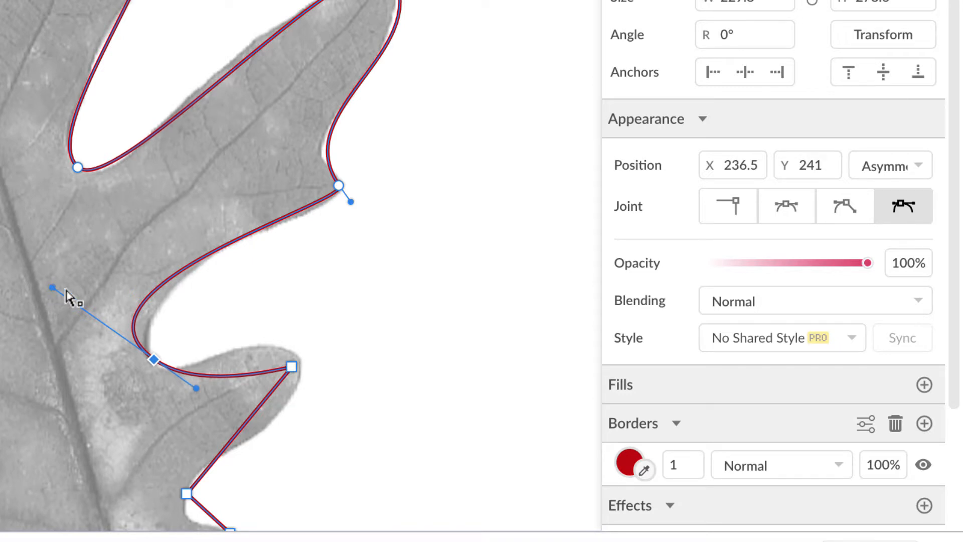
pyautogui.moveTo(54, 289); pyautogui.dragTo(130, 252)
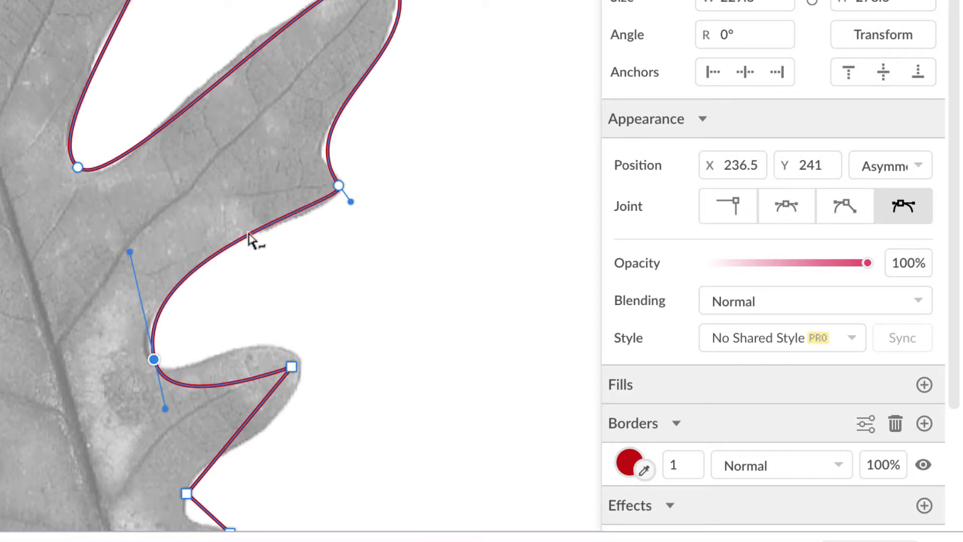
# - Refine the lower and upper handles of the anchor at X 287.5, Y 193 so both adjoining curves fit the leaf
pyautogui.moveTo(352, 203); pyautogui.dragTo(355, 218)
pyautogui.click(338, 185)
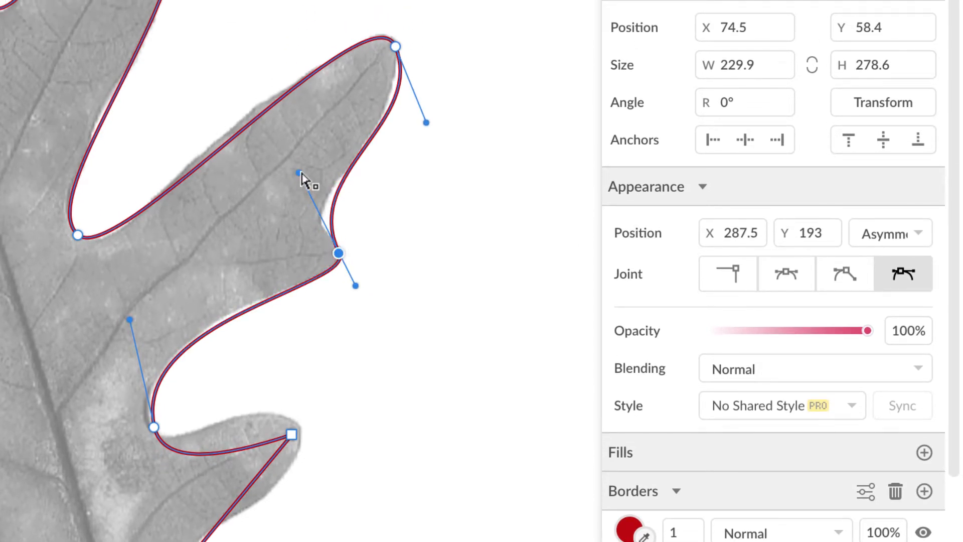
pyautogui.moveTo(299, 173); pyautogui.dragTo(296, 167)
pyautogui.scroll(-1, 298, 284)
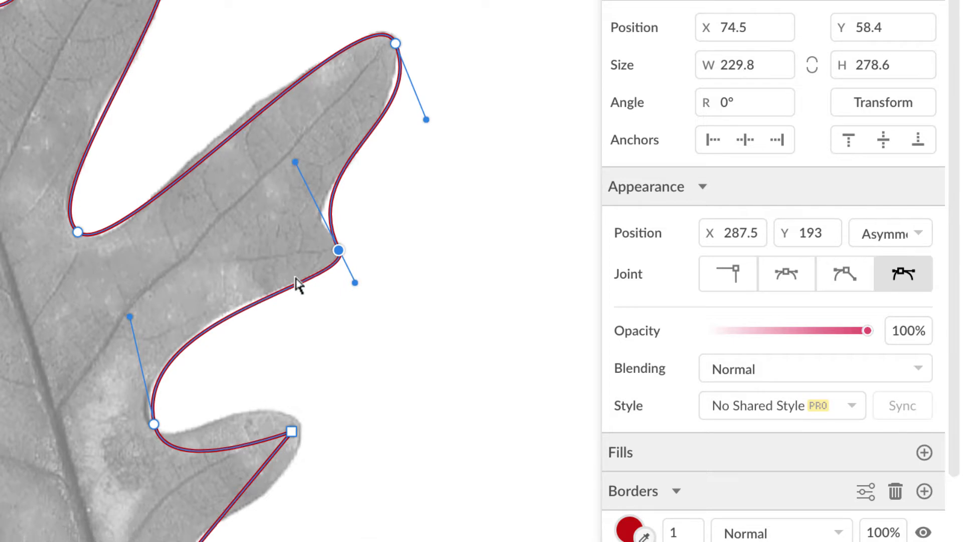
# - Convert the lower-right lobe's tip to an Asymmetric joint, move it to X 276, Y 239, and shorten its lower handle
pyautogui.scroll(-5, 298, 285)
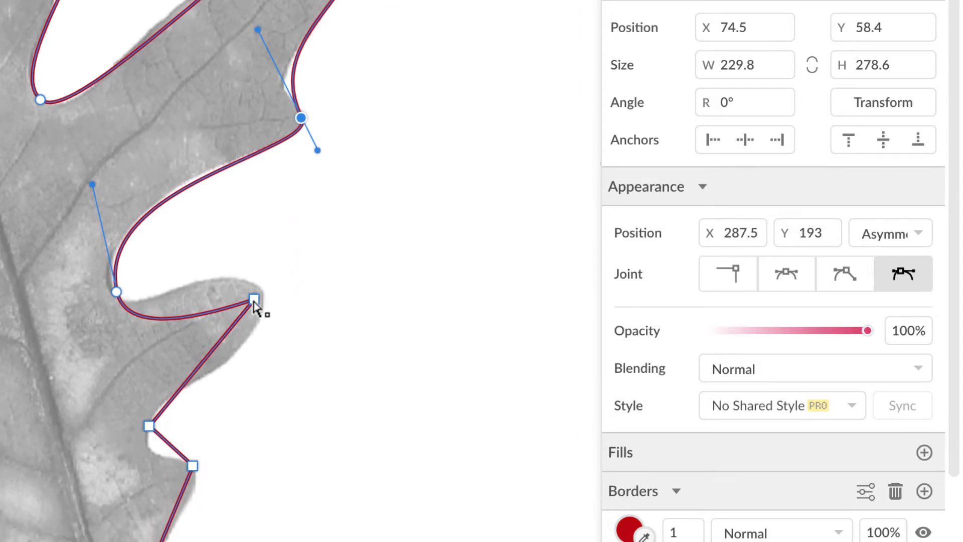
pyautogui.click(254, 300)
pyautogui.click(903, 278)
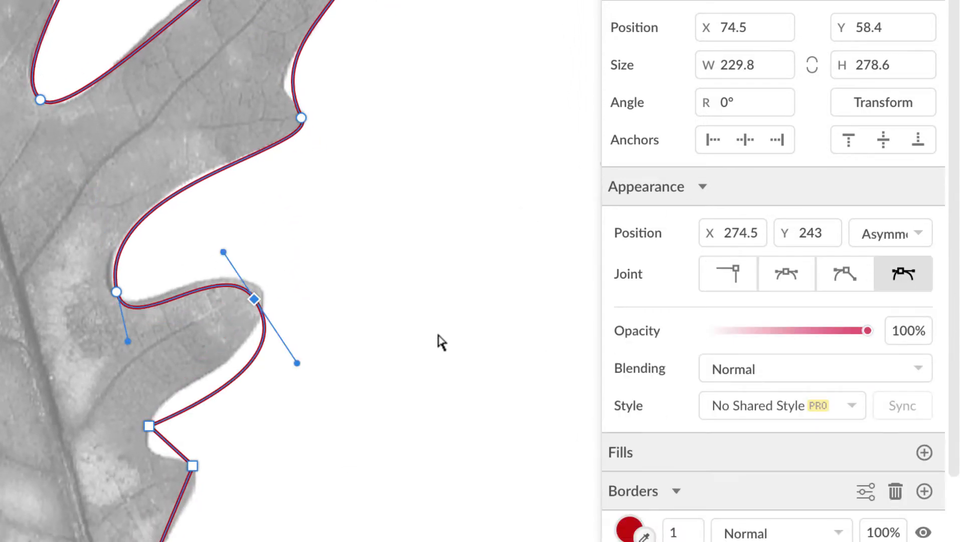
pyautogui.moveTo(254, 299); pyautogui.dragTo(260, 284)
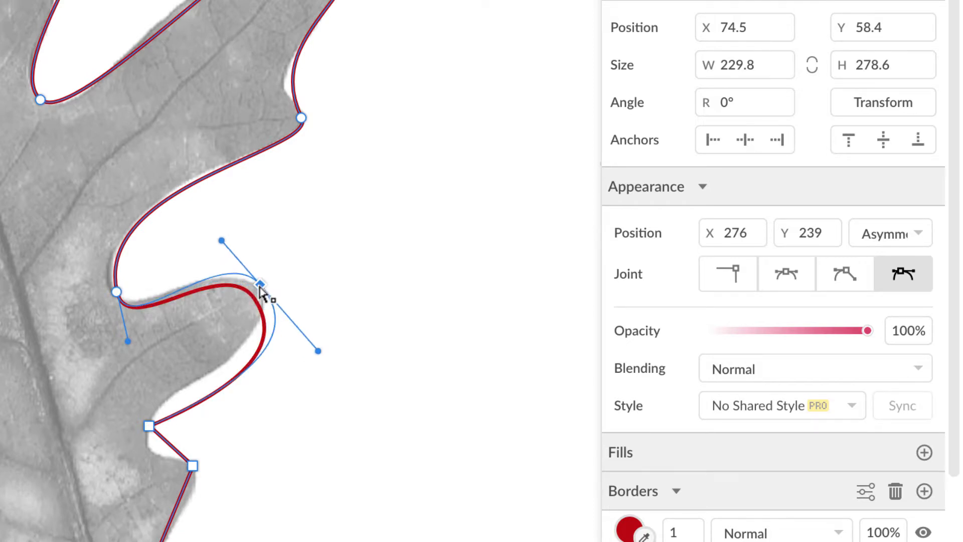
pyautogui.moveTo(322, 355); pyautogui.dragTo(284, 329)
# - Convert the notch anchor at X 245.5, Y 278 to an Asymmetric joint, shorten its upper handle, and lower the lobe tip above to Y 241
pyautogui.click(149, 427)
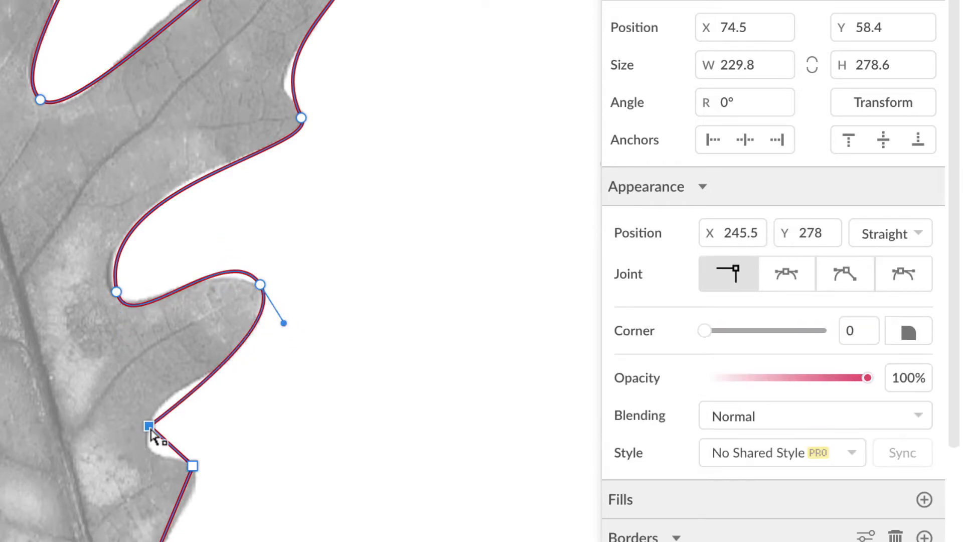
pyautogui.click(906, 274)
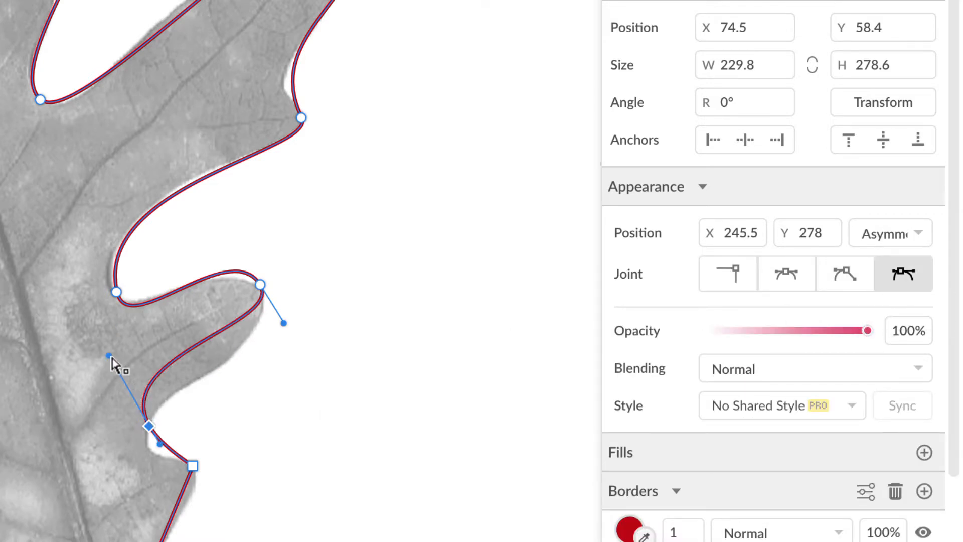
pyautogui.moveTo(109, 356); pyautogui.dragTo(141, 408)
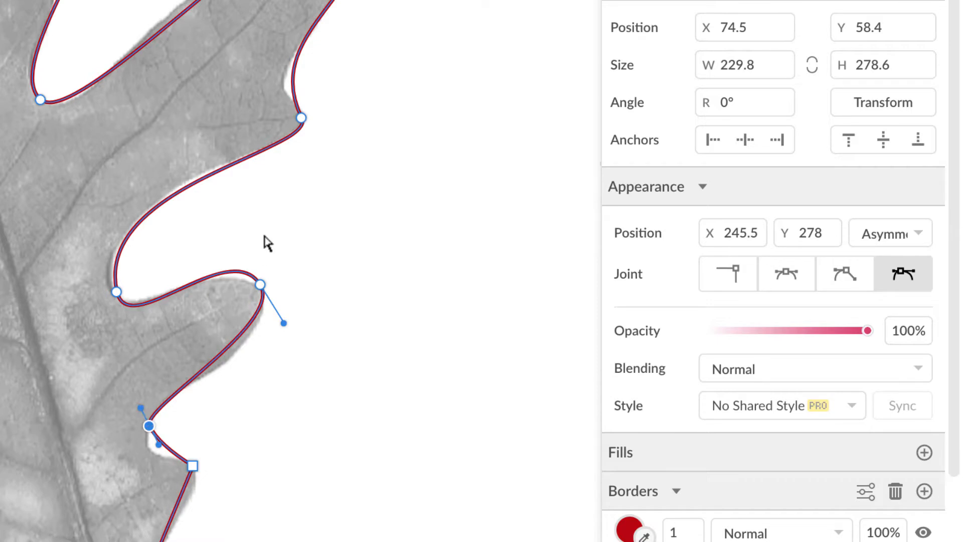
pyautogui.moveTo(258, 287); pyautogui.dragTo(261, 295)
# - Convert the small point at X 257.5, Y 289 to an Asymmetric joint, shorten its lower handle, and extend the adjoining notch's handle downward
pyautogui.scroll(-3, 263, 300)
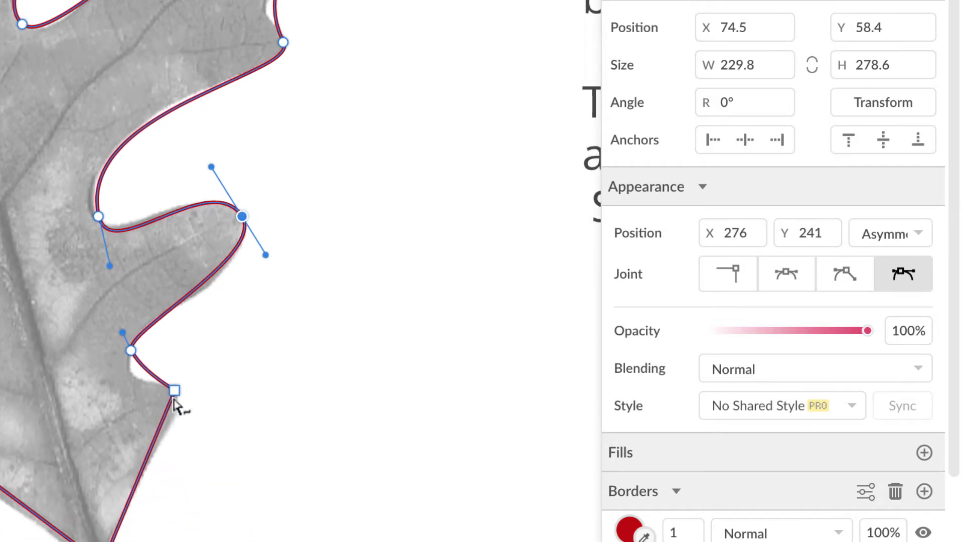
pyautogui.click(174, 391)
pyautogui.click(902, 279)
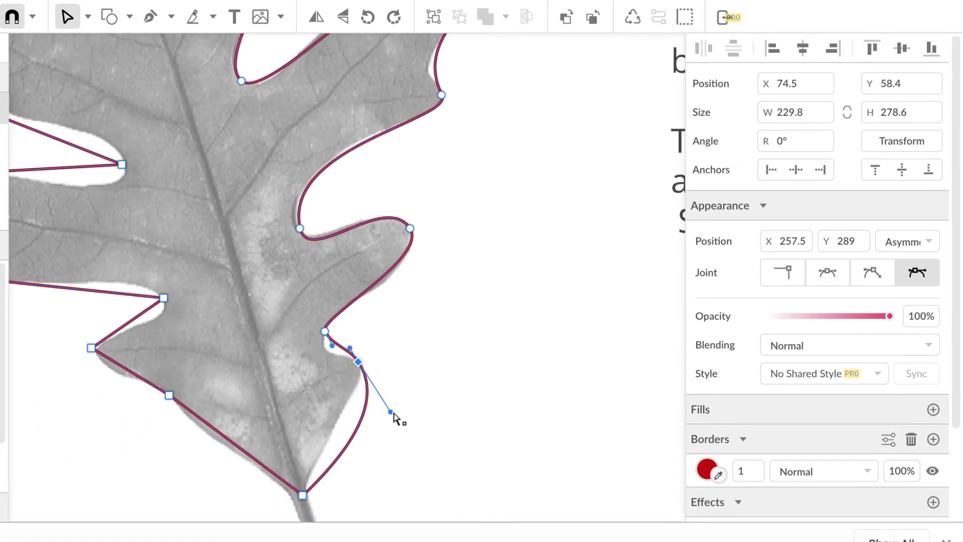
pyautogui.moveTo(217, 455); pyautogui.dragTo(194, 414)
pyautogui.moveTo(372, 382); pyautogui.dragTo(363, 380)
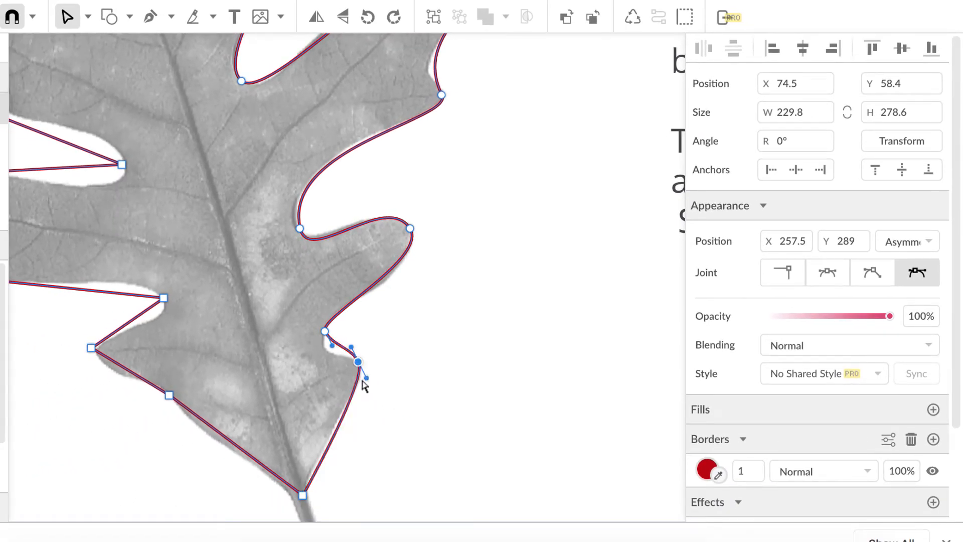
pyautogui.moveTo(332, 345); pyautogui.dragTo(326, 374)
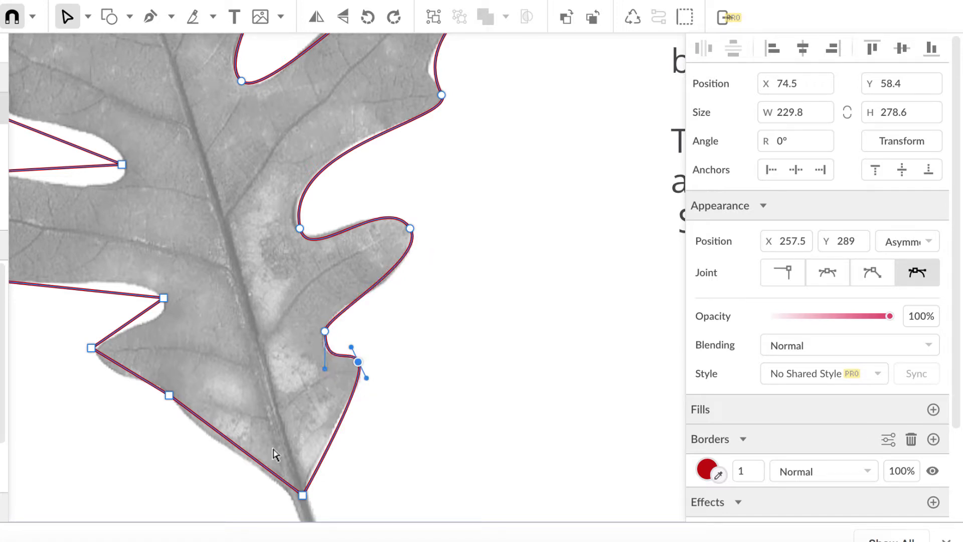
# - Convert the lower-left edge anchor at X 189.5, Y 301 to an Asymmetric joint and angle its lower handle outward along the leaf edge
pyautogui.scroll(-1, 274, 452)
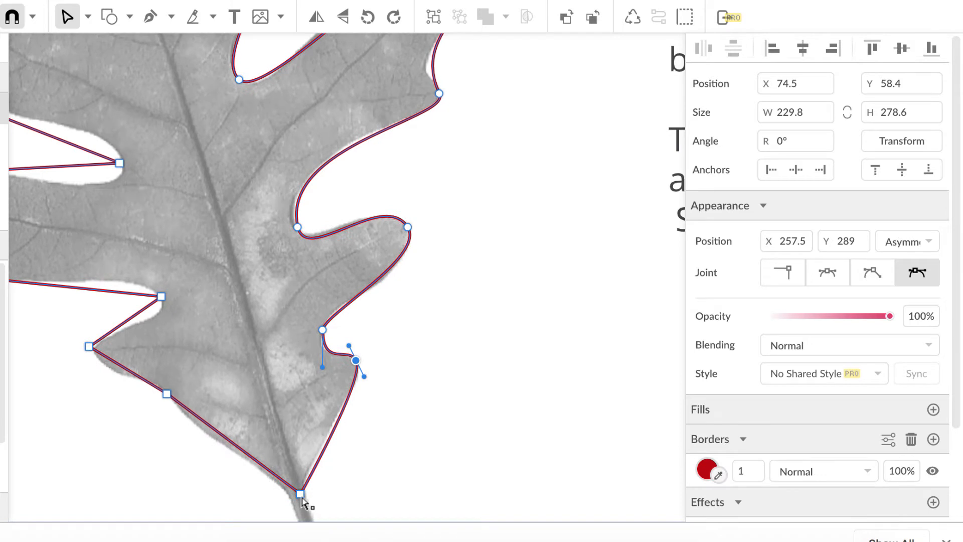
pyautogui.hscroll(3, 155, 461)
pyautogui.scroll(-1, 155, 462)
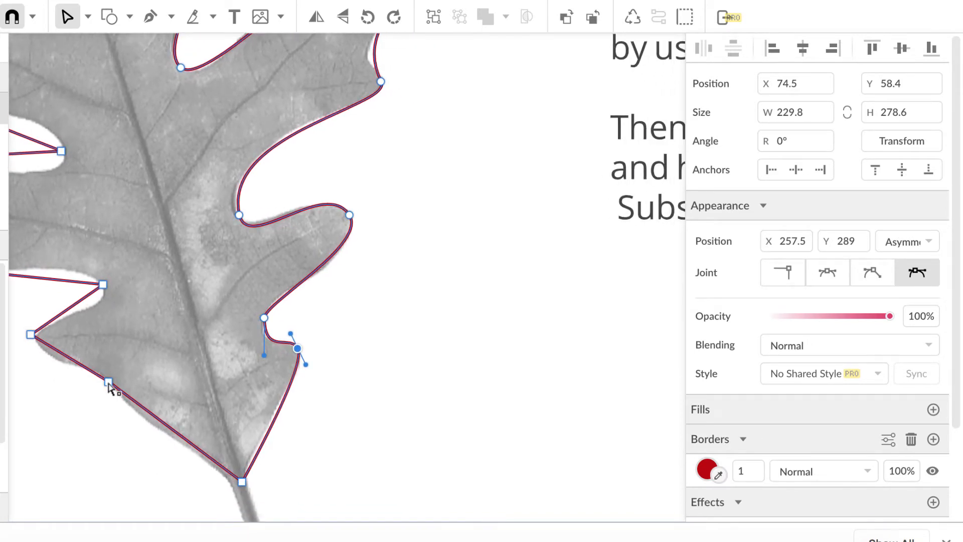
pyautogui.click(108, 382)
pyautogui.click(917, 273)
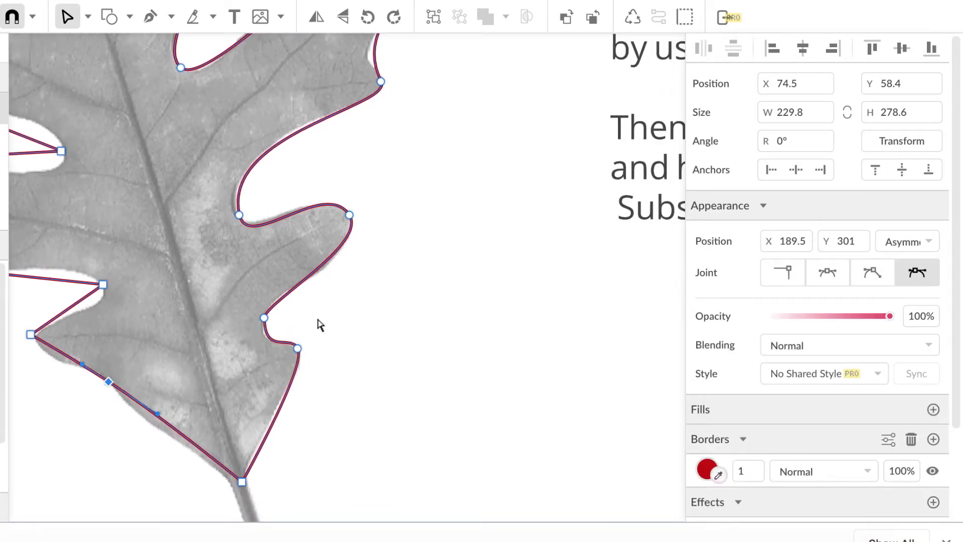
pyautogui.moveTo(159, 416); pyautogui.dragTo(141, 427)
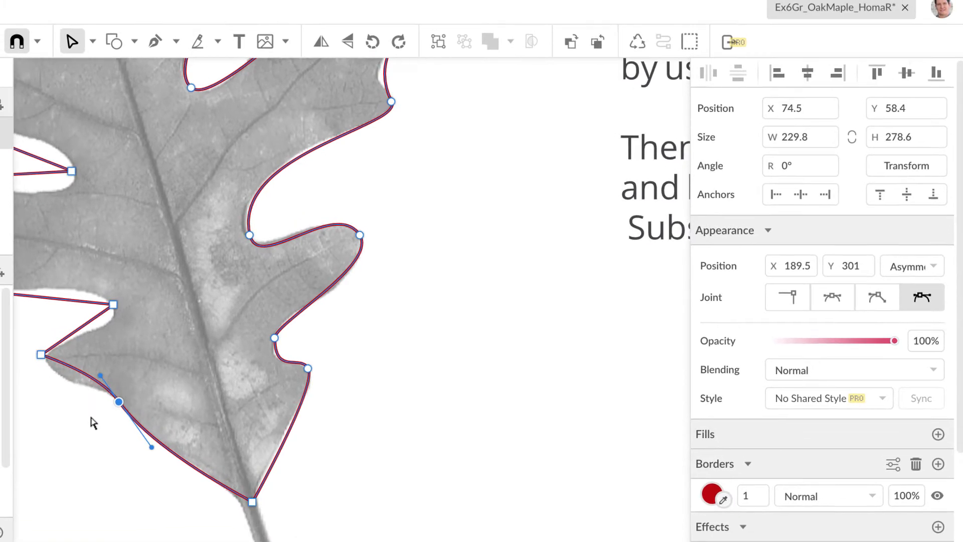
# - Convert the lowest left lobe's tip and the notch above it to Asymmetric joints, adjust the notch's handle, and move the tip to X 164, Y 287
pyautogui.hscroll(-3, 85, 393)
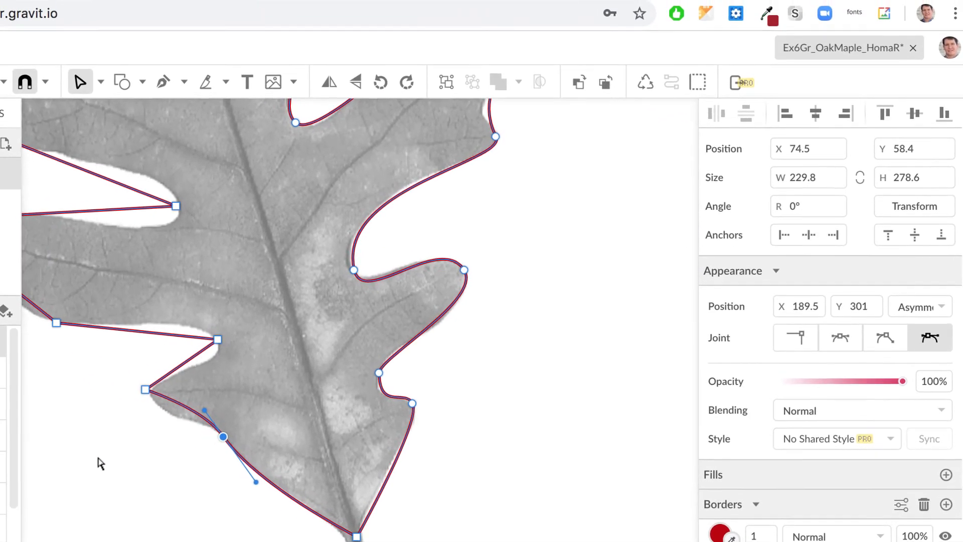
pyautogui.scroll(1, 86, 393)
pyautogui.scroll(2, 101, 464)
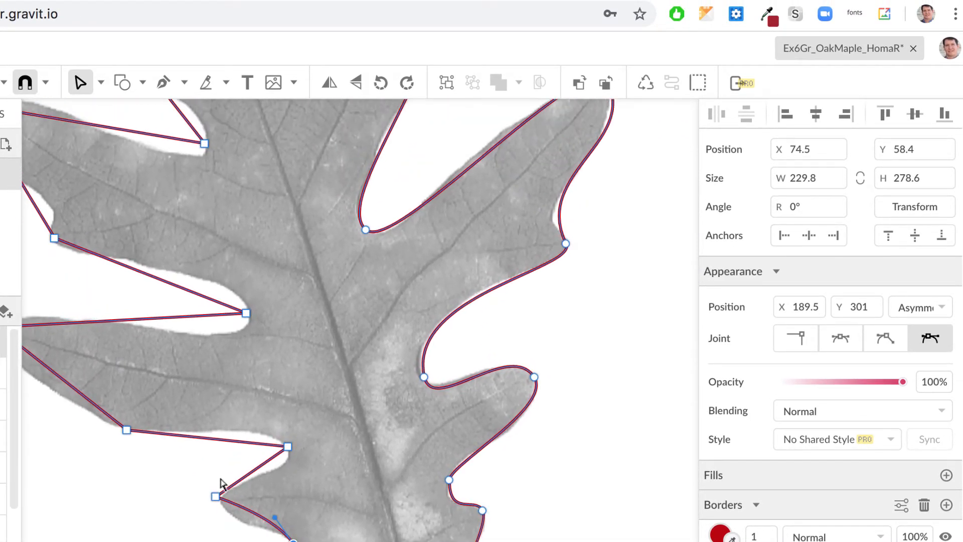
pyautogui.click(217, 498)
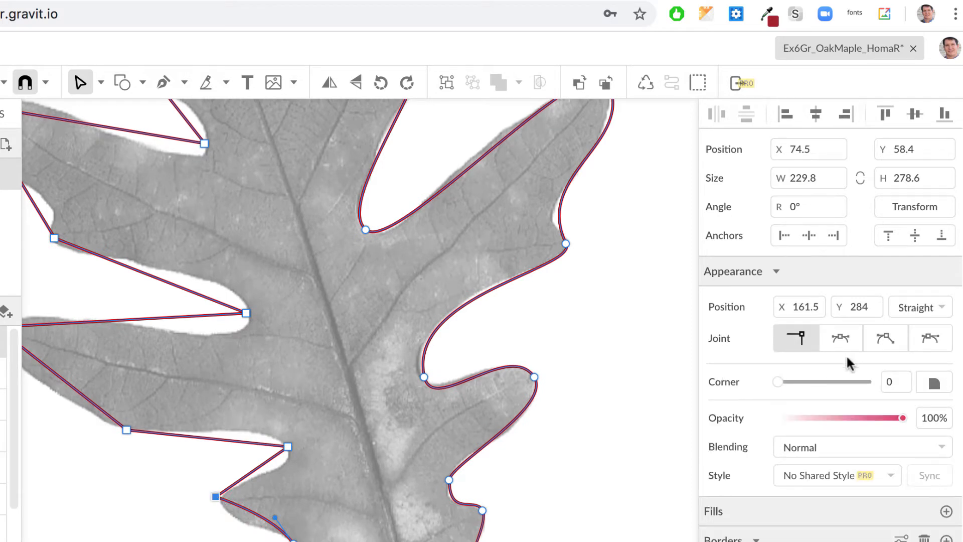
pyautogui.click(938, 340)
pyautogui.click(288, 448)
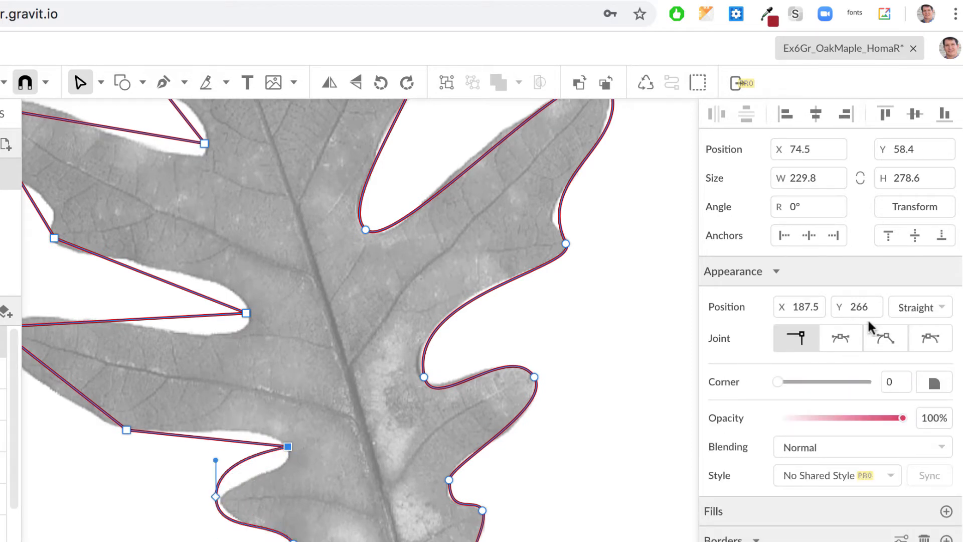
pyautogui.click(930, 338)
pyautogui.moveTo(319, 379); pyautogui.dragTo(276, 417)
pyautogui.moveTo(215, 498)
pyautogui.mouseDown()
pyautogui.moveTo(228, 527)
pyautogui.moveTo(223, 505)
pyautogui.mouseUp()
# - Convert the next left lobe's tip to an Asymmetric joint, fit its handles, move its lower corner anchor to X 133, Y 261, and adjust the adjoining notch
pyautogui.hscroll(-5, 187, 500)
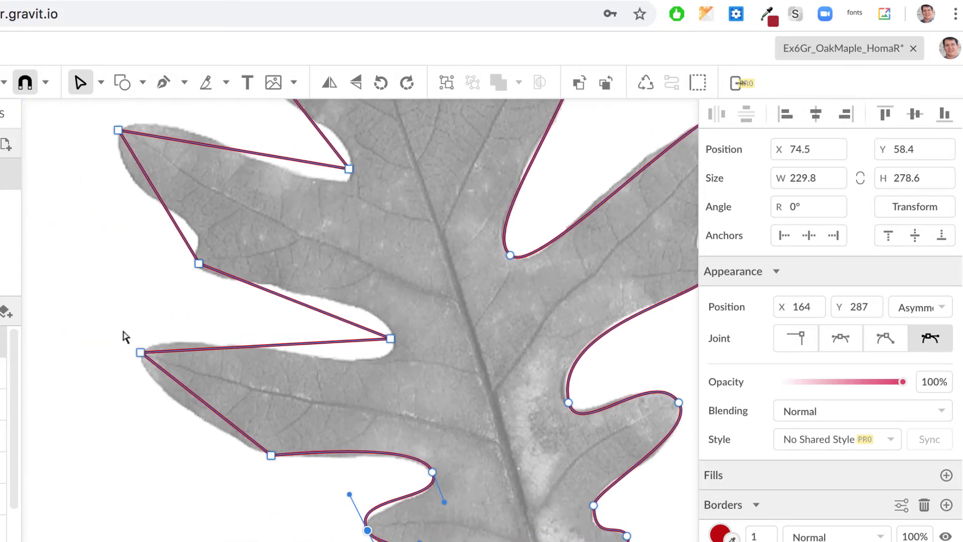
pyautogui.click(140, 352)
pyautogui.click(930, 339)
pyautogui.moveTo(116, 165); pyautogui.dragTo(137, 327)
pyautogui.moveTo(271, 455); pyautogui.dragTo(282, 457)
pyautogui.moveTo(150, 416); pyautogui.dragTo(165, 419)
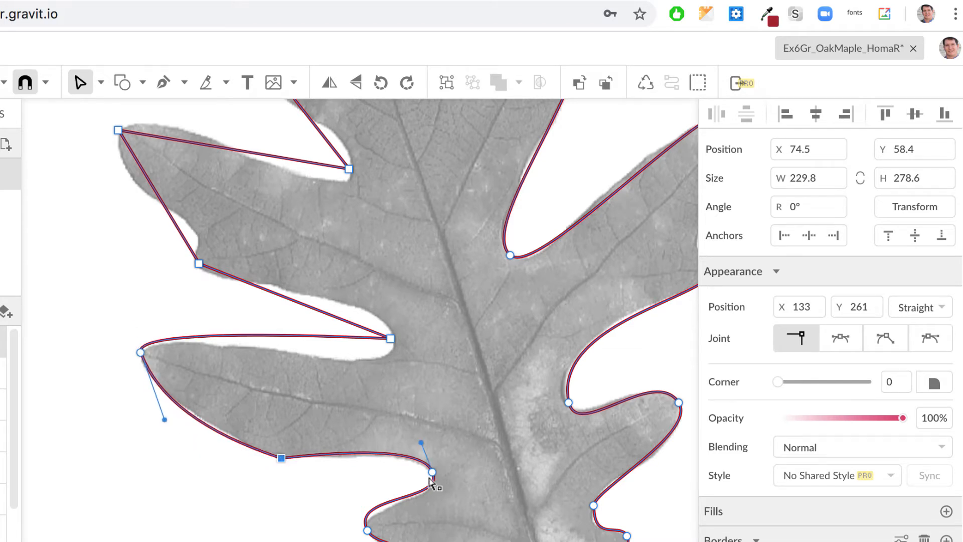
pyautogui.moveTo(433, 473); pyautogui.dragTo(404, 387)
# - Convert the notch above that lobe and the anchor at X 103.5, Y 191 to Asymmetric joints, and fit their handles to the edge
pyautogui.click(390, 339)
pyautogui.click(909, 340)
pyautogui.click(199, 263)
pyautogui.click(934, 337)
pyautogui.moveTo(368, 257); pyautogui.dragTo(372, 279)
pyautogui.moveTo(158, 226); pyautogui.dragTo(205, 216)
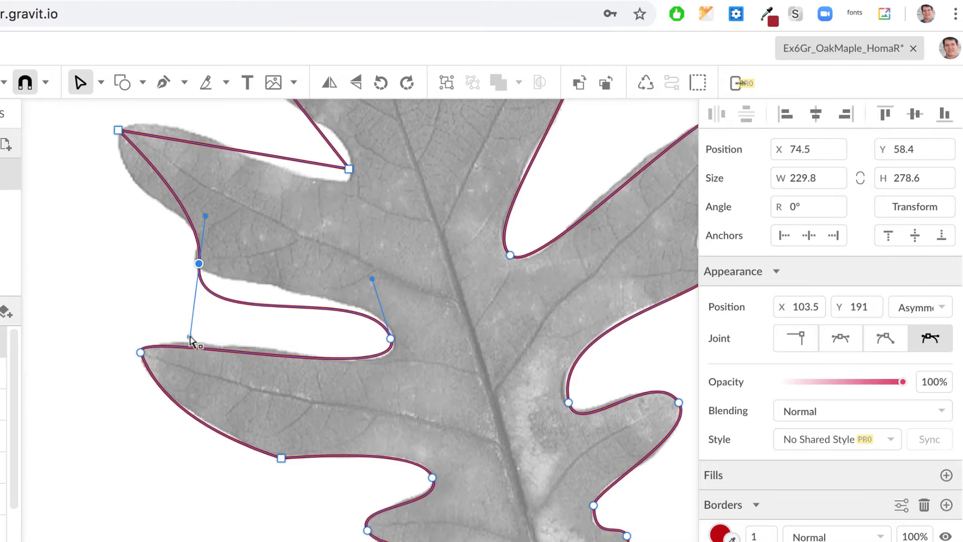
pyautogui.moveTo(189, 336); pyautogui.dragTo(189, 286)
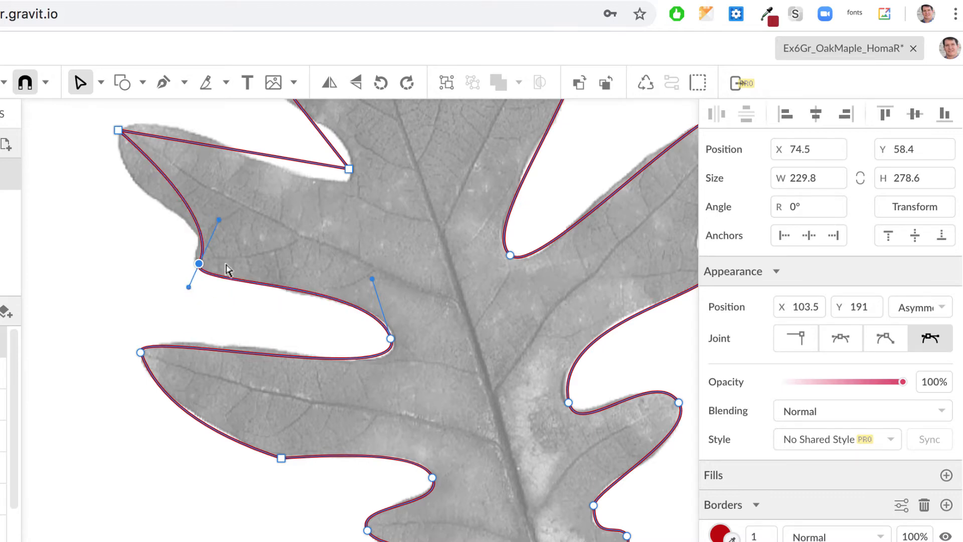
# - Convert the far-left lobe's tip at X 74.5, Y 143 to an Asymmetric joint and shorten its upper handle
pyautogui.scroll(2, 226, 269)
pyautogui.click(120, 183)
pyautogui.click(930, 338)
pyautogui.scroll(3, 324, 189)
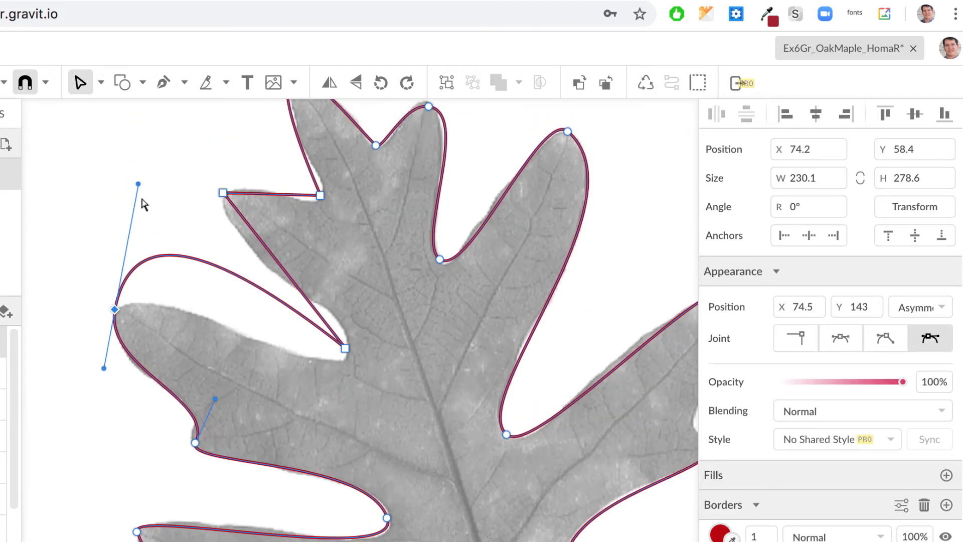
pyautogui.moveTo(138, 183); pyautogui.dragTo(123, 286)
# - Convert the notch anchor at X 157.5, Y 157 to an Asymmetric joint and shorten both of its handles
pyautogui.click(345, 348)
pyautogui.click(930, 338)
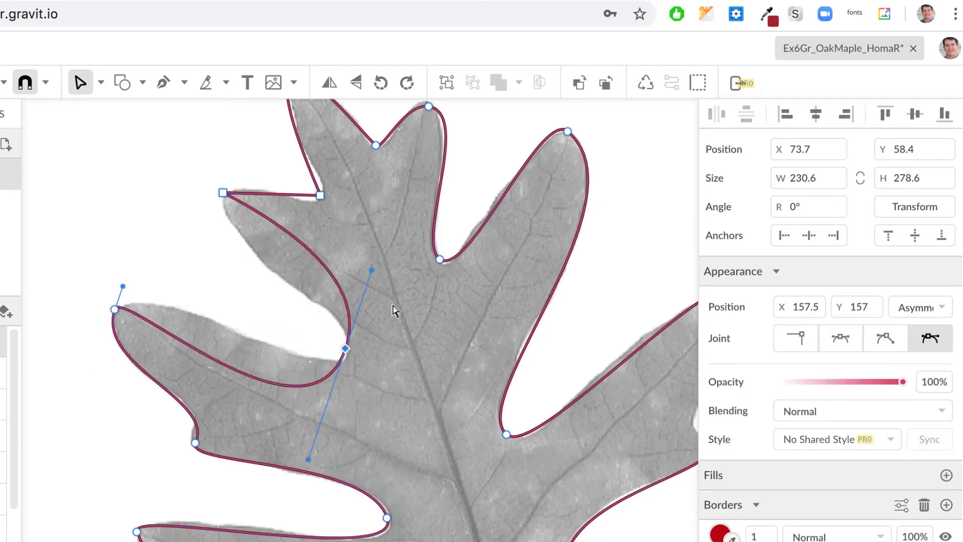
pyautogui.moveTo(372, 271); pyautogui.dragTo(354, 321)
pyautogui.moveTo(296, 462); pyautogui.dragTo(338, 385)
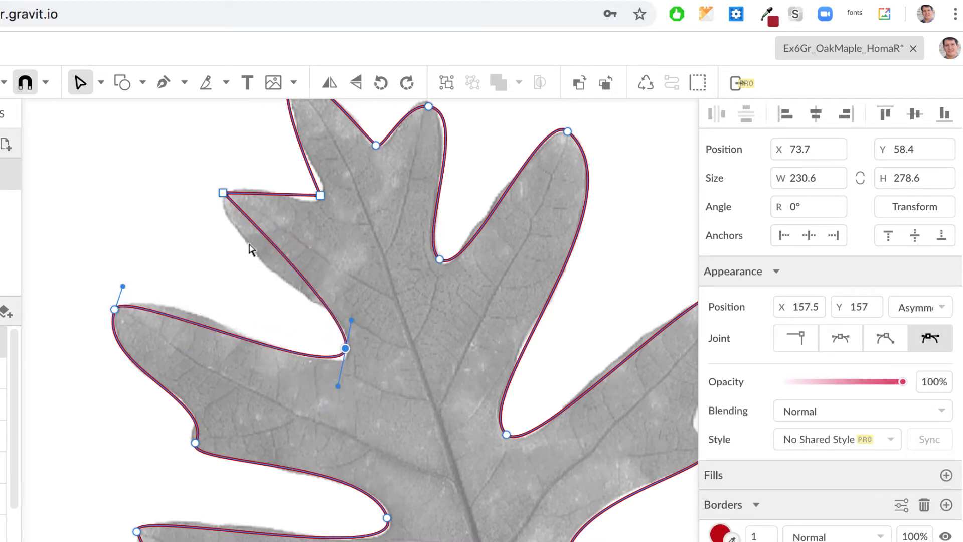
# - Convert the upper-left lobe's tip at X 113.5, Y 101 to an Asymmetric joint and shorten and angle its lower handle
pyautogui.click(223, 192)
pyautogui.click(930, 338)
pyautogui.moveTo(137, 238); pyautogui.dragTo(195, 215)
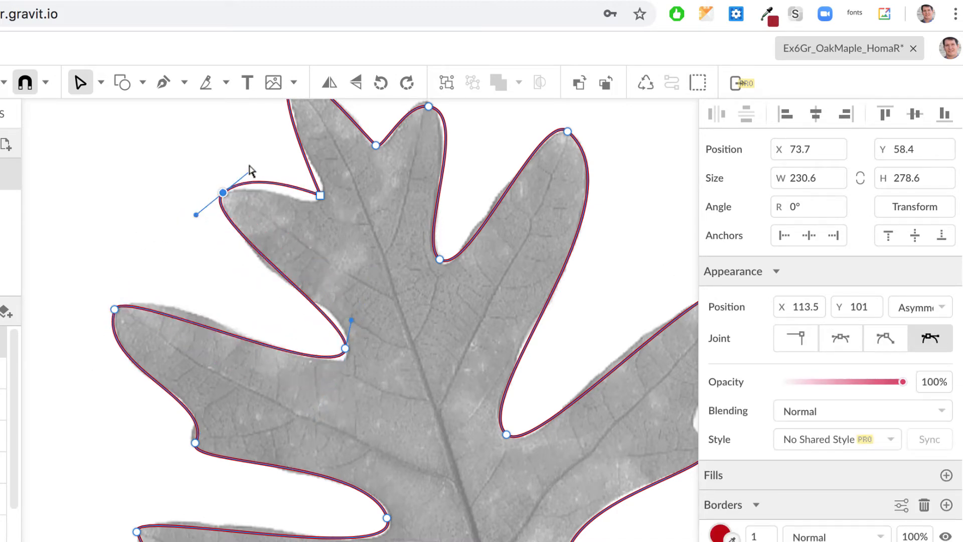
# - Shorten the upper-left lobe tip's upper handle, and convert the notch anchor at X 148.5, Y 102 to an Asymmetric joint with a shortened handle
pyautogui.moveTo(250, 170); pyautogui.dragTo(238, 181)
pyautogui.scroll(3, 344, 205)
pyautogui.click(318, 284)
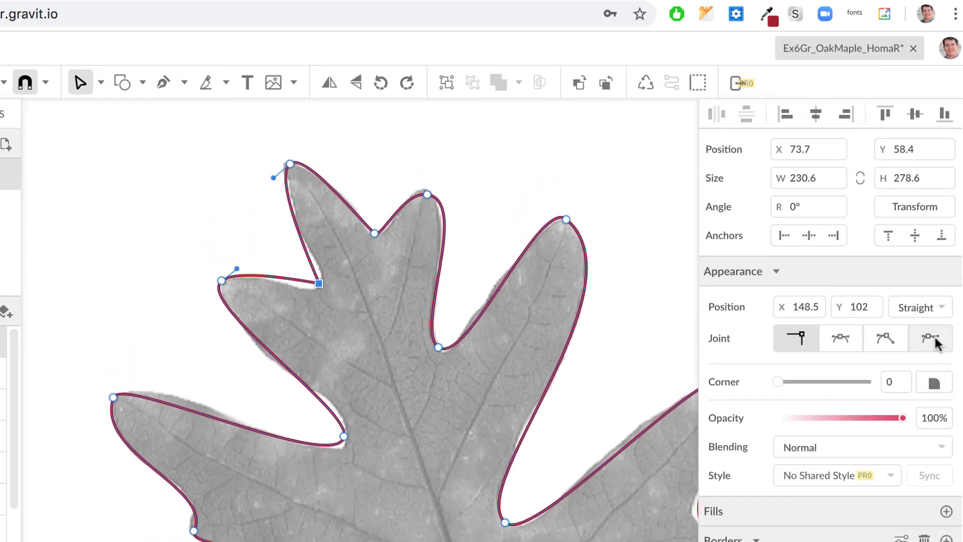
pyautogui.click(931, 338)
pyautogui.moveTo(365, 255); pyautogui.dragTo(327, 260)
# - Adjust the lower handle of the notch anchor at X 157.5, Y 157 to follow the leaf edge
pyautogui.scroll(-3, 307, 303)
pyautogui.click(318, 303)
pyautogui.moveTo(310, 345); pyautogui.dragTo(308, 350)
# - Switch to the Pointer tool and add a solid red #D55353 fill to the oak leaf path
pyautogui.scroll(-5, 425, 301)
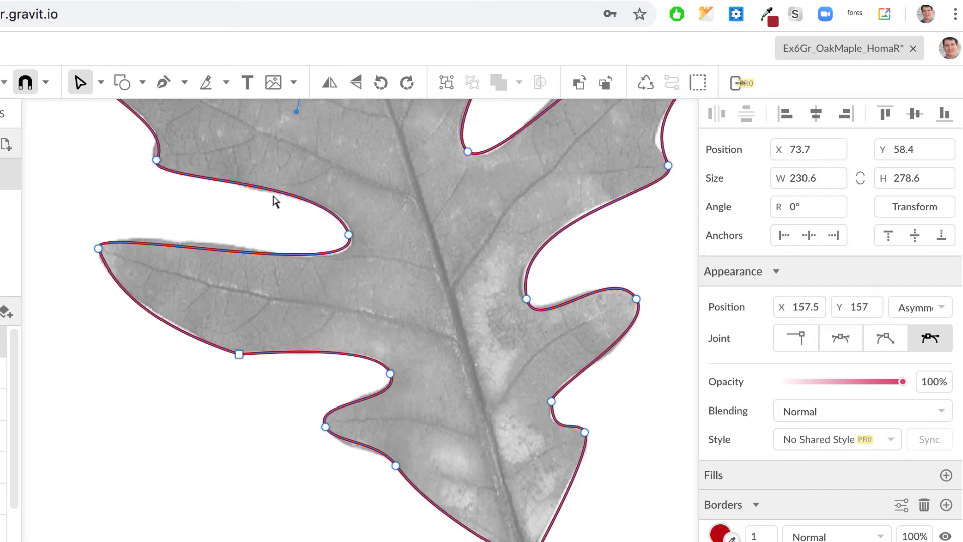
pyautogui.click(101, 83)
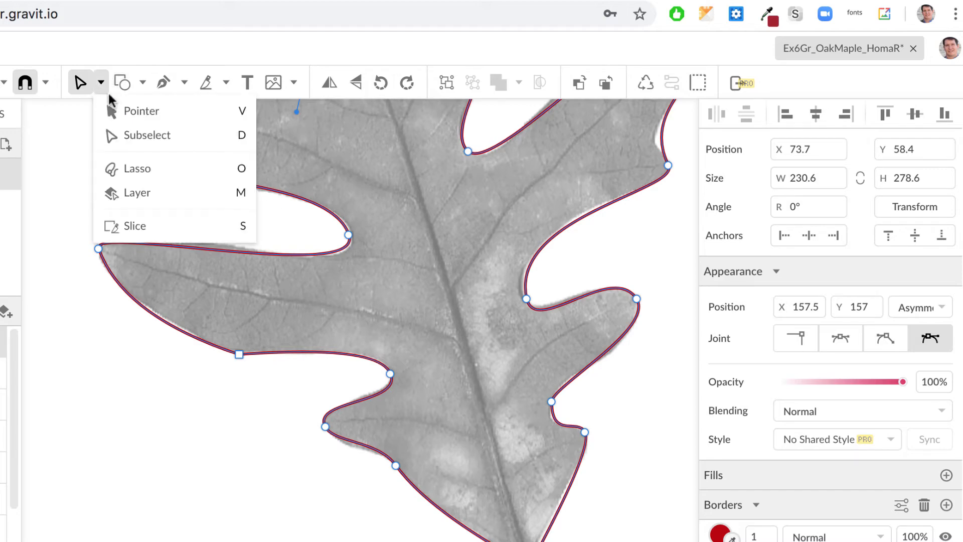
pyautogui.click(116, 111)
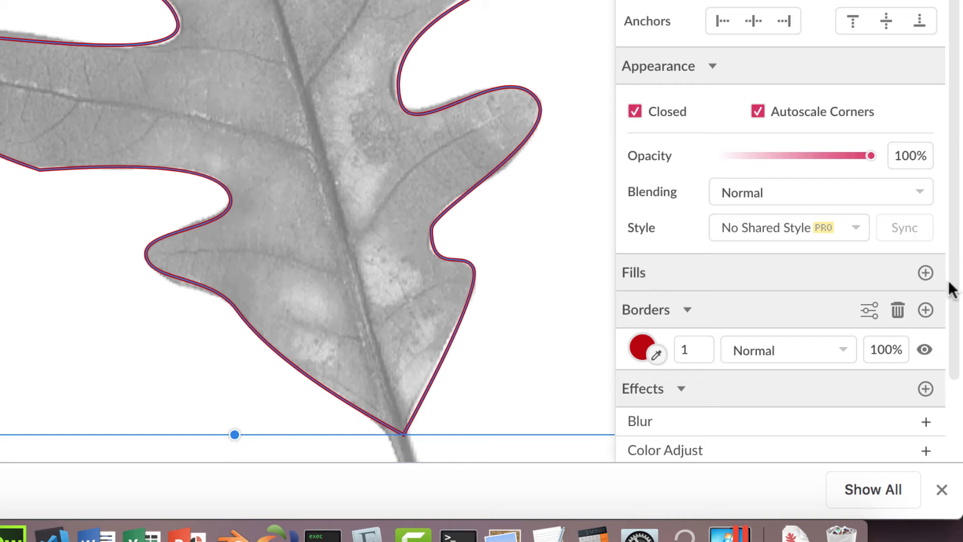
pyautogui.click(924, 273)
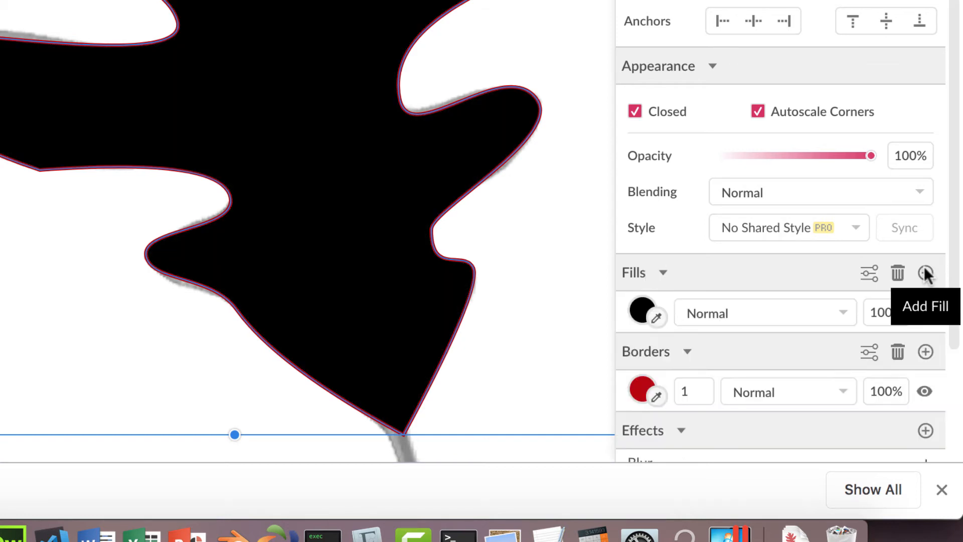
pyautogui.click(642, 310)
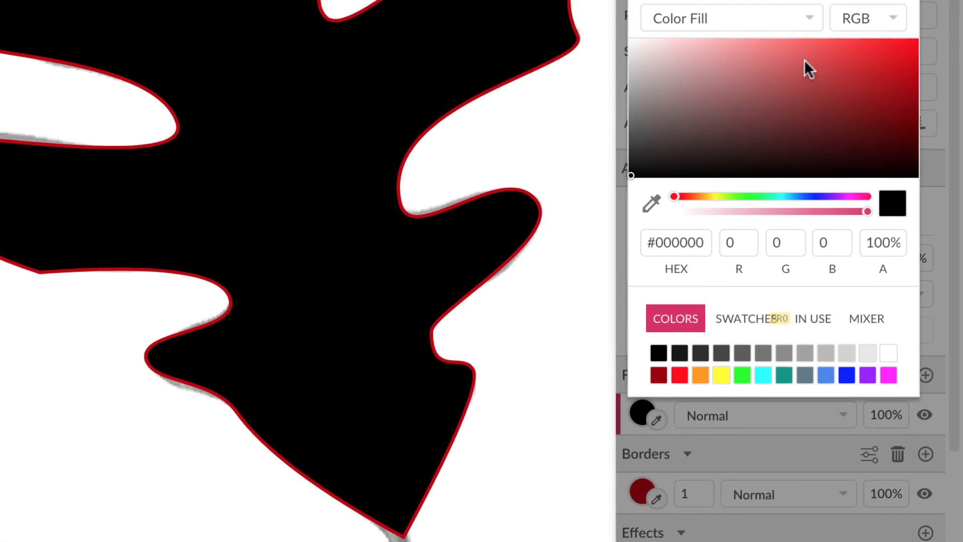
pyautogui.click(804, 61)
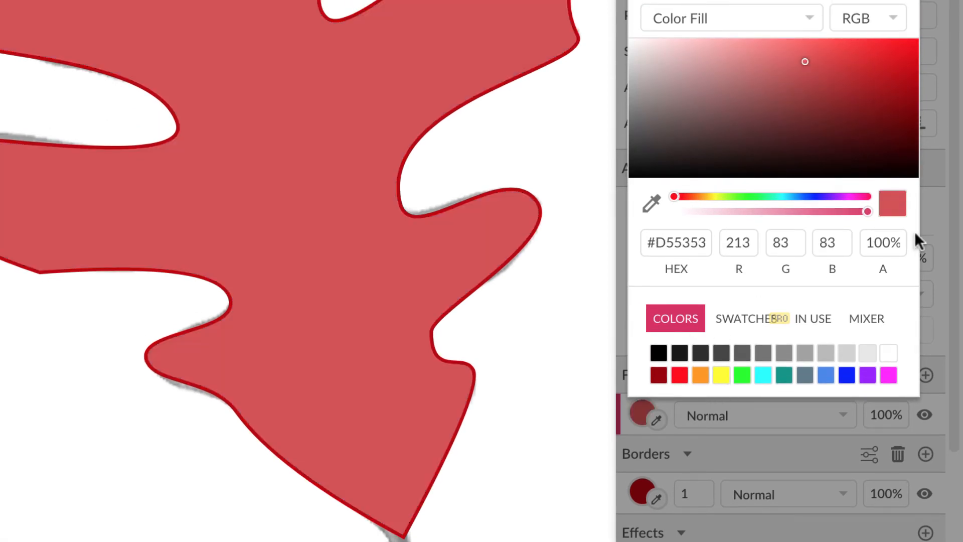
pyautogui.click(928, 25)
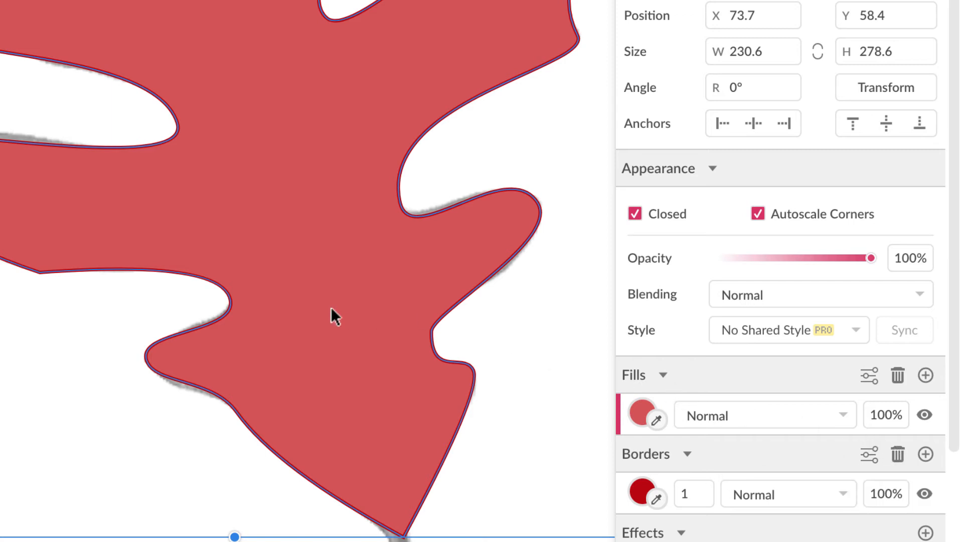
# - Hide the oak leaf path's red border and deselect the path
pyautogui.click(13, 319)
pyautogui.click(73, 215)
pyautogui.click(924, 493)
pyautogui.scroll(-3, 742, 433)
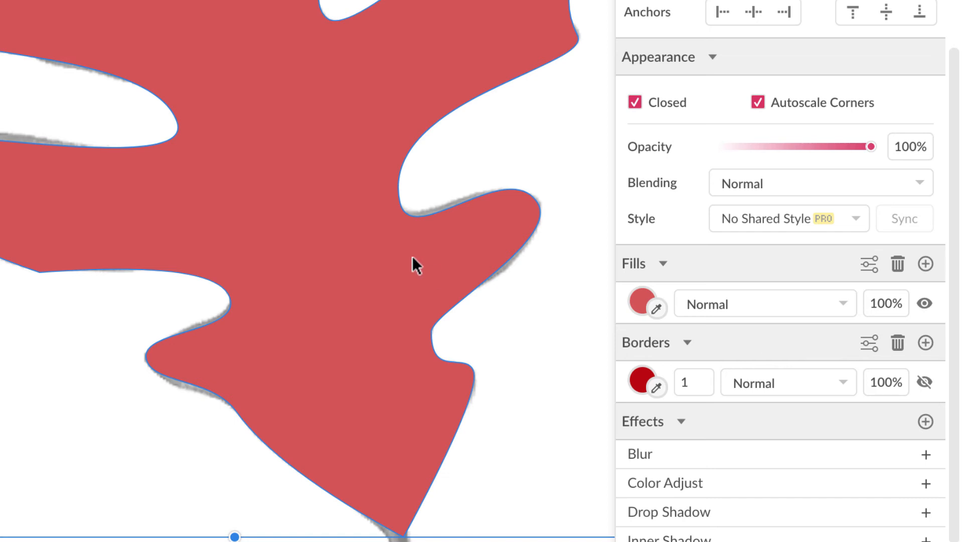
pyautogui.scroll(-5, 412, 256)
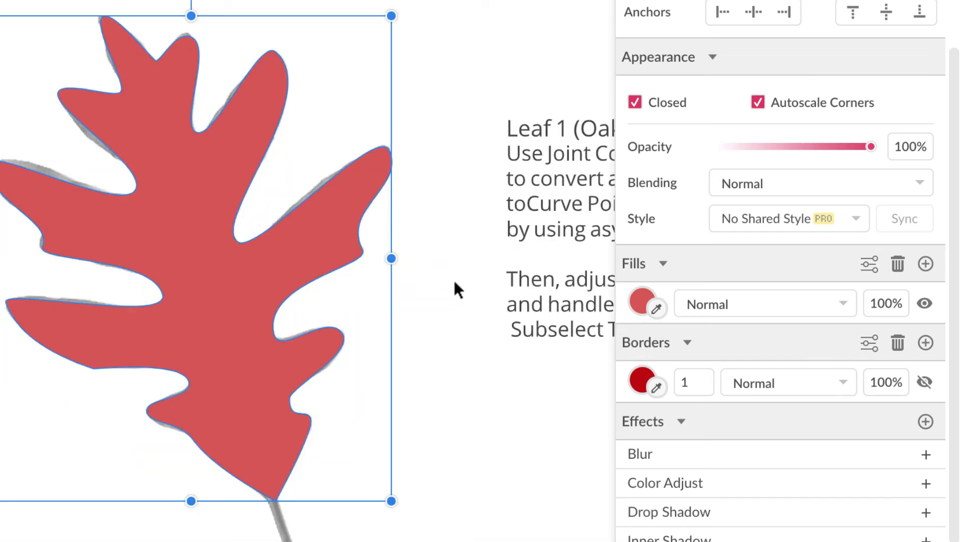
pyautogui.click(507, 346)
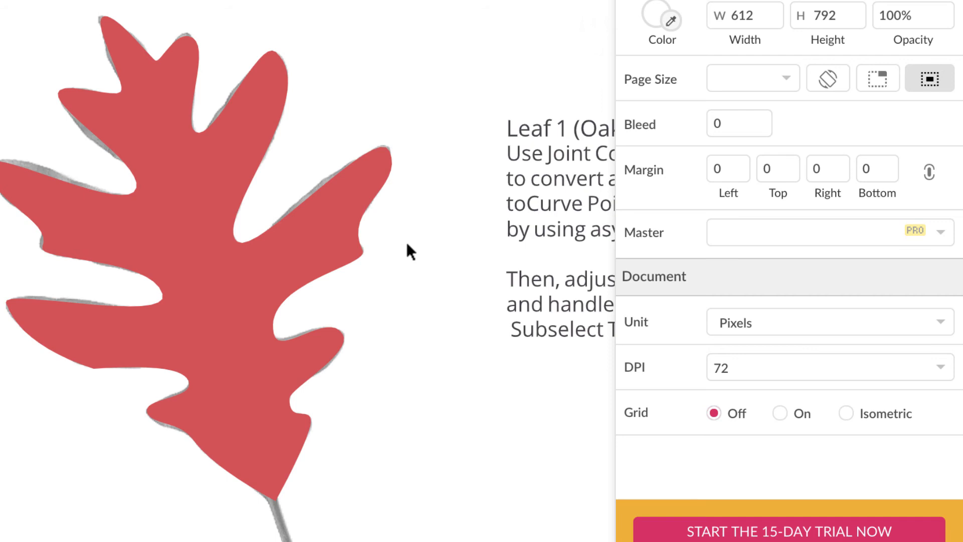
# - Save the finished oak leaf design to the cloud under the document's existing file name
pyautogui.scroll(-5, 407, 245)
pyautogui.hscroll(2, 407, 245)
pyautogui.scroll(2, 356, 170)
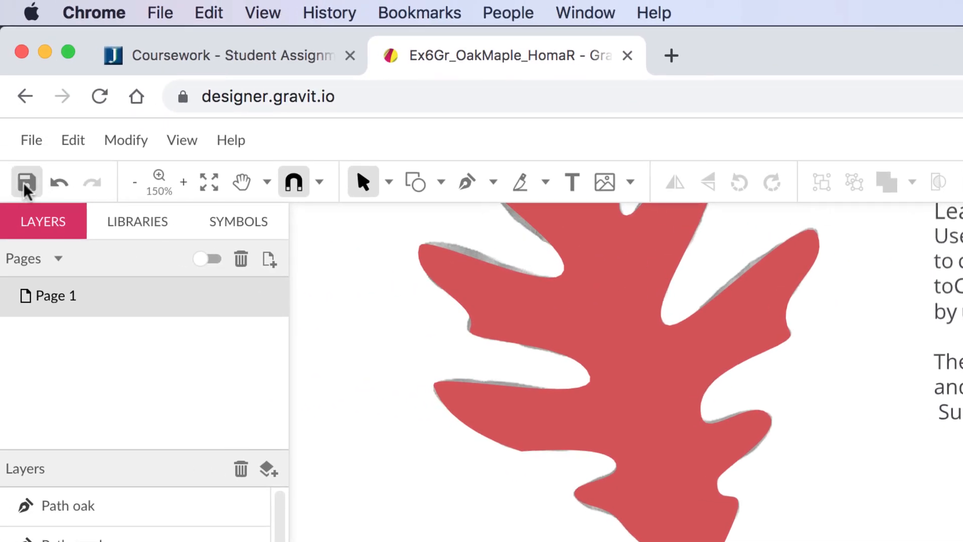
pyautogui.click(30, 139)
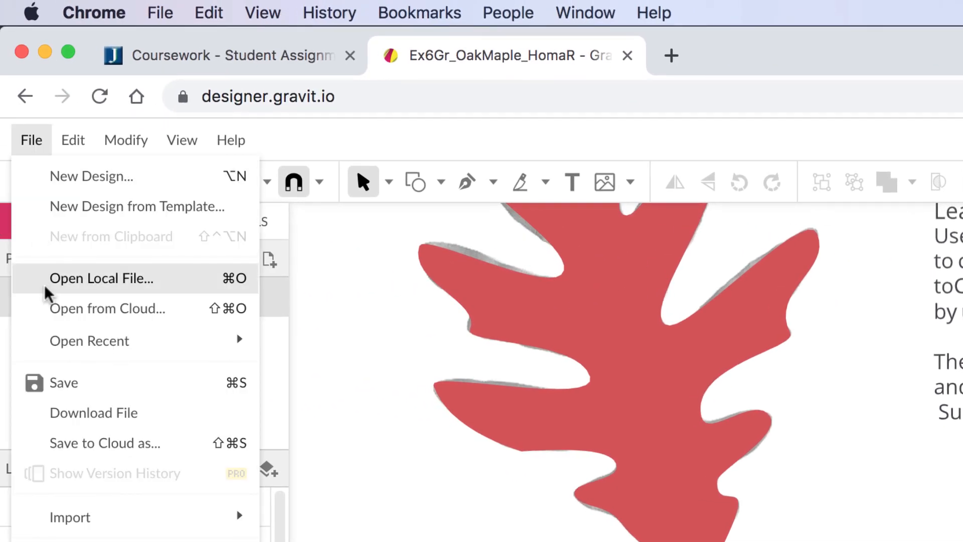
pyautogui.click(55, 377)
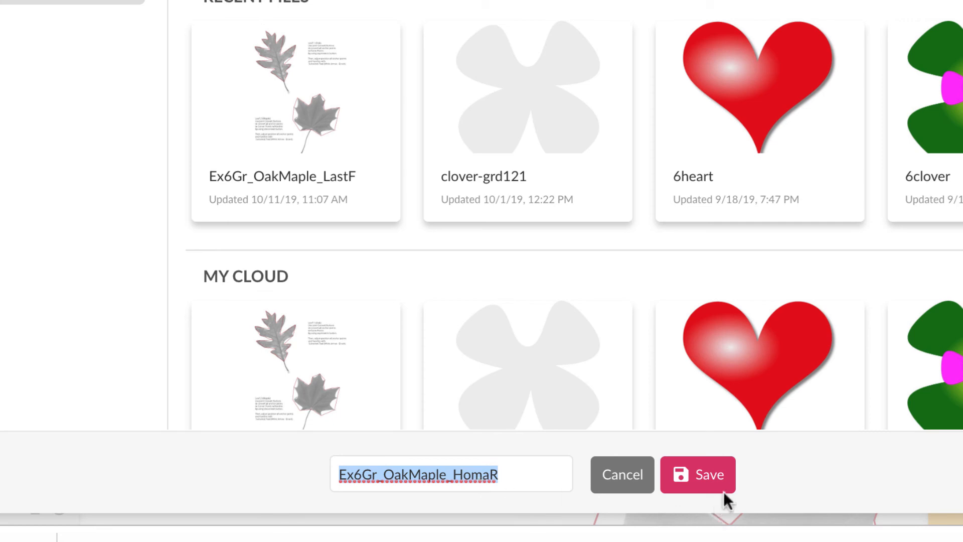
pyautogui.click(717, 471)
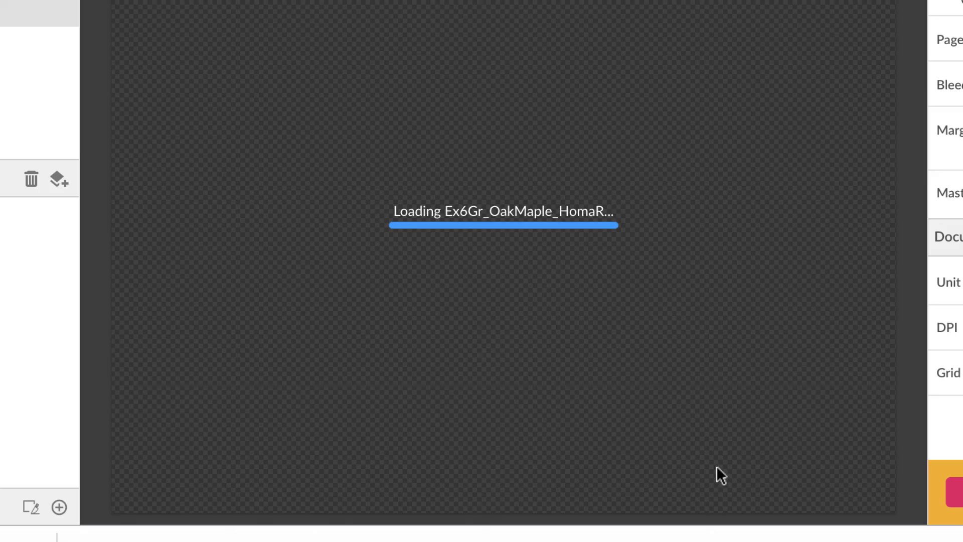